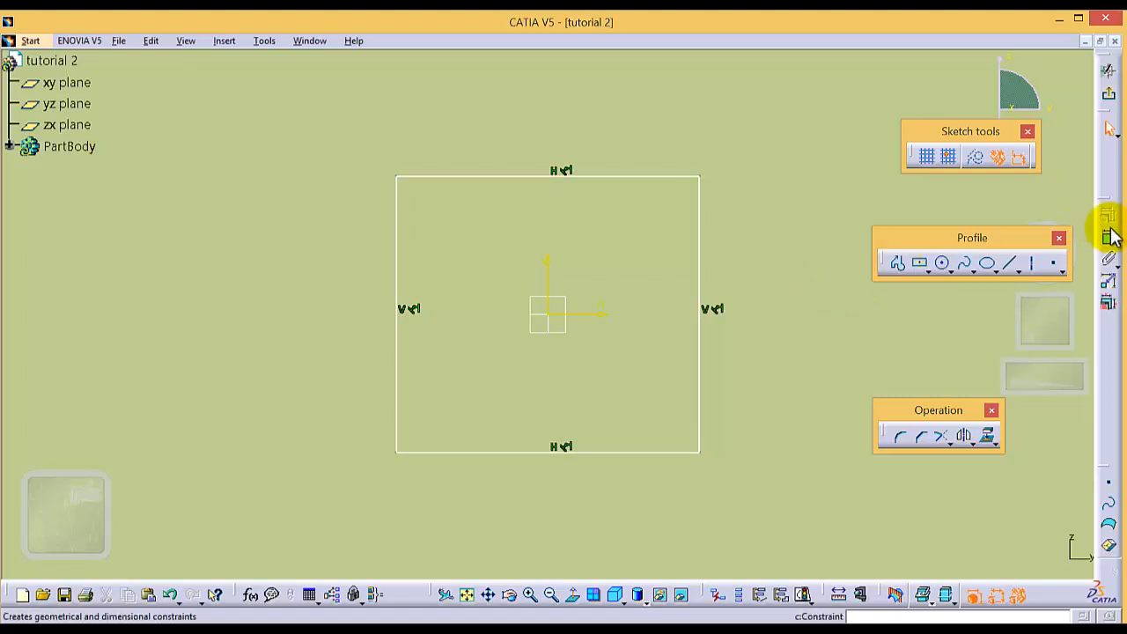
- Dimension the bottom edge of the rectangle and set its length to 120 mm
{"action": "left_click", "coordinate": [614, 453]}
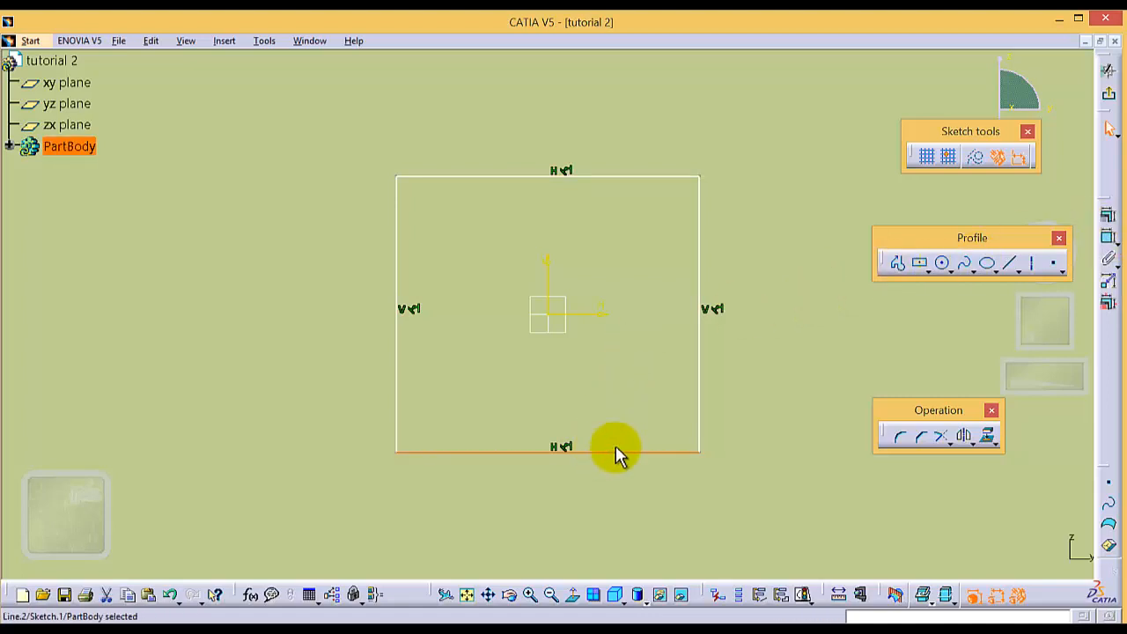
{"action": "left_click", "coordinate": [1111, 237]}
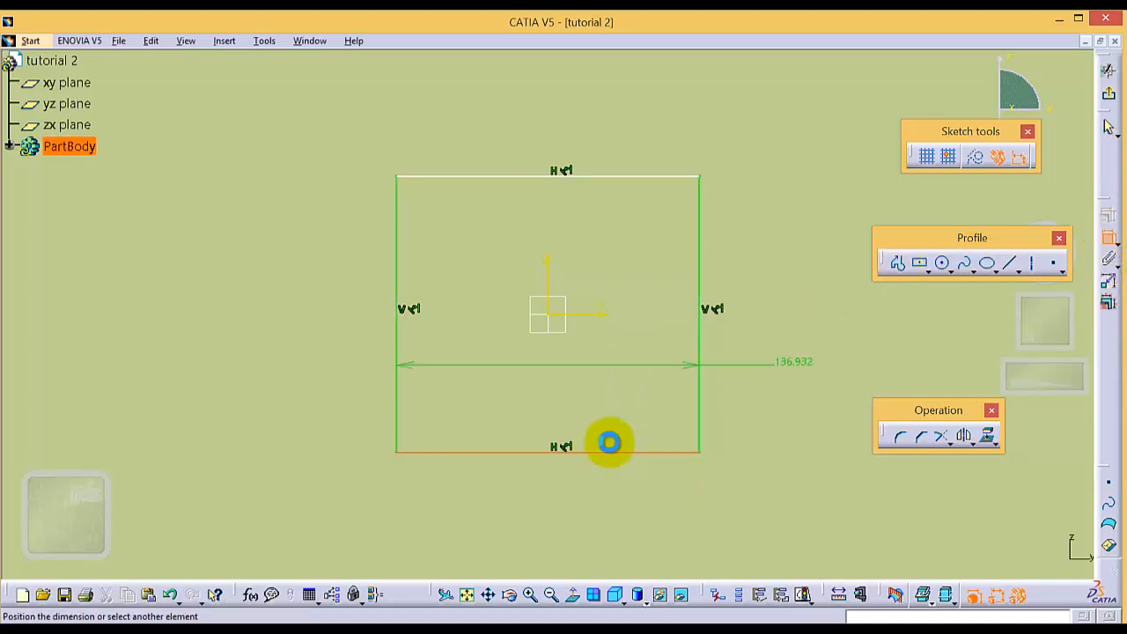
{"action": "left_click", "coordinate": [551, 499]}
{"action": "double_click", "coordinate": [553, 496]}
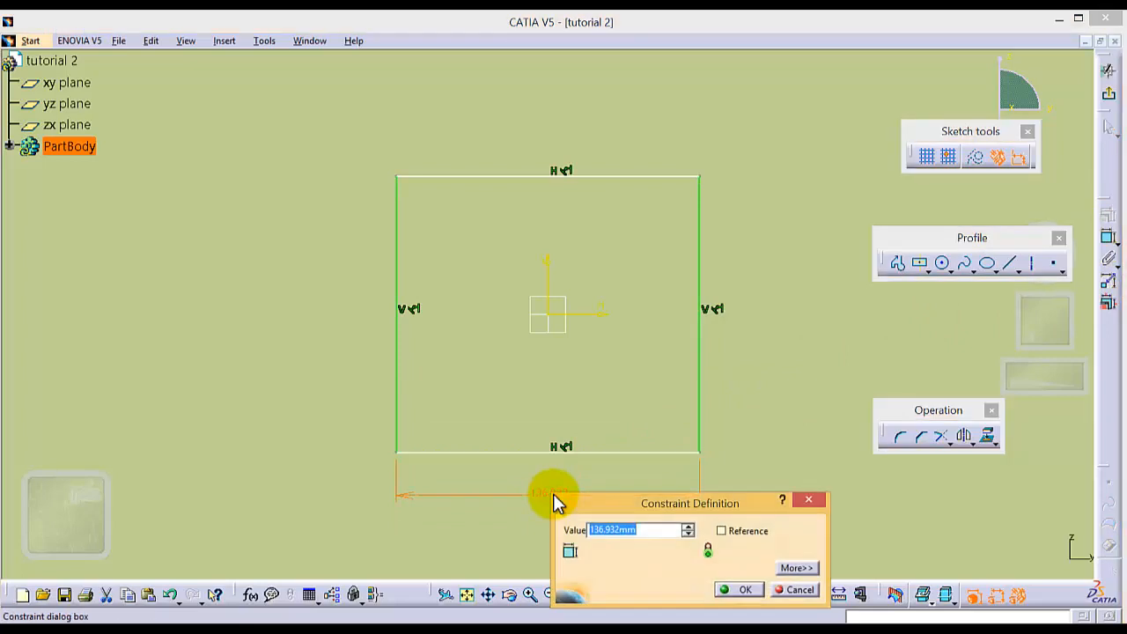
{"action": "type", "text": "120"}
{"action": "key", "text": "Return"}
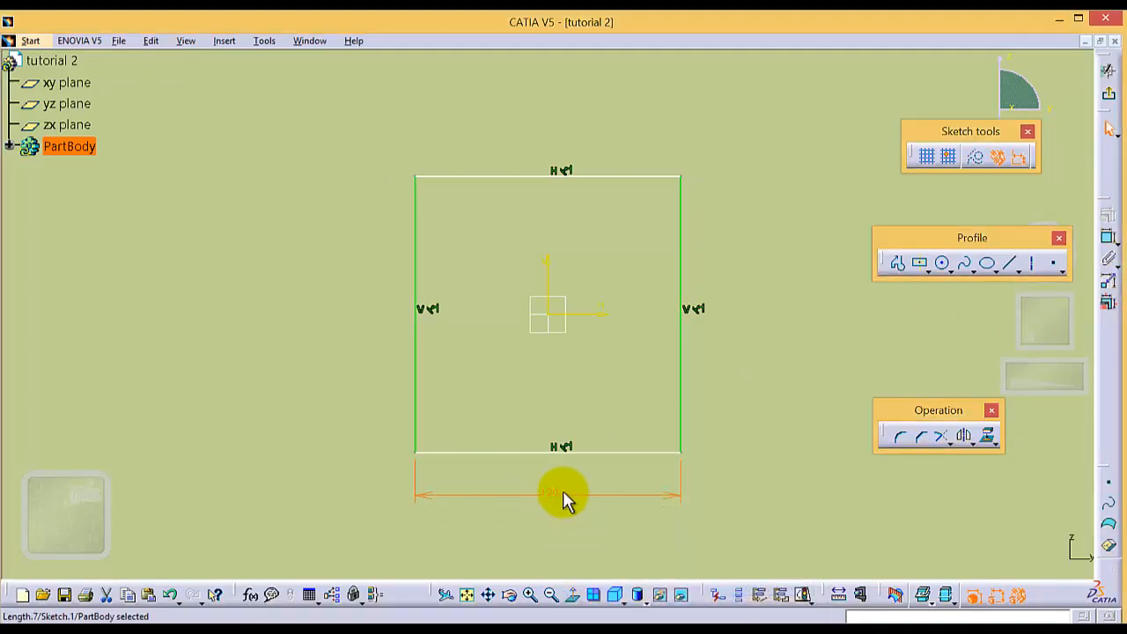
- Dimension the left edge of the rectangle and set its length to 100 mm
{"action": "left_click", "coordinate": [518, 317]}
{"action": "left_click", "coordinate": [416, 297]}
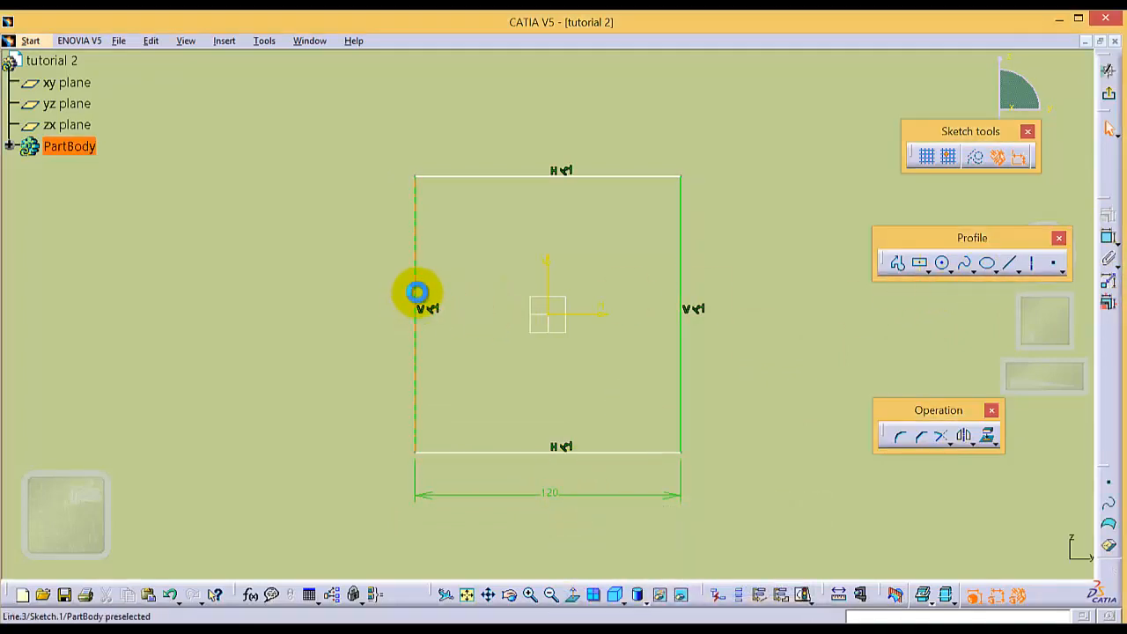
{"action": "left_click", "coordinate": [1108, 238]}
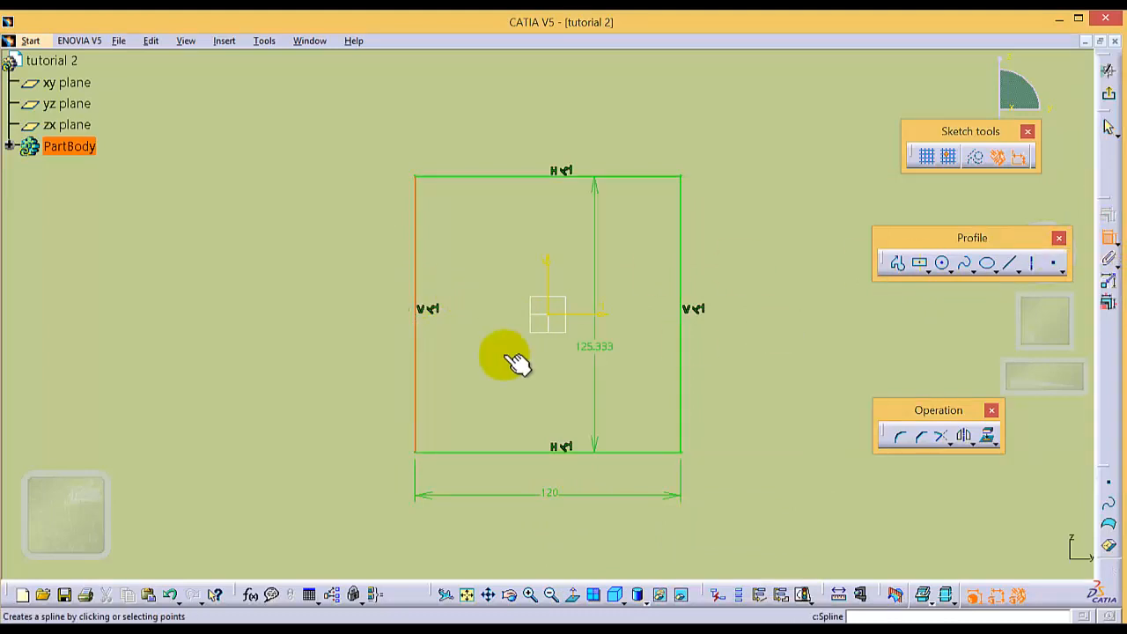
{"action": "left_click", "coordinate": [370, 331]}
{"action": "double_click", "coordinate": [363, 328]}
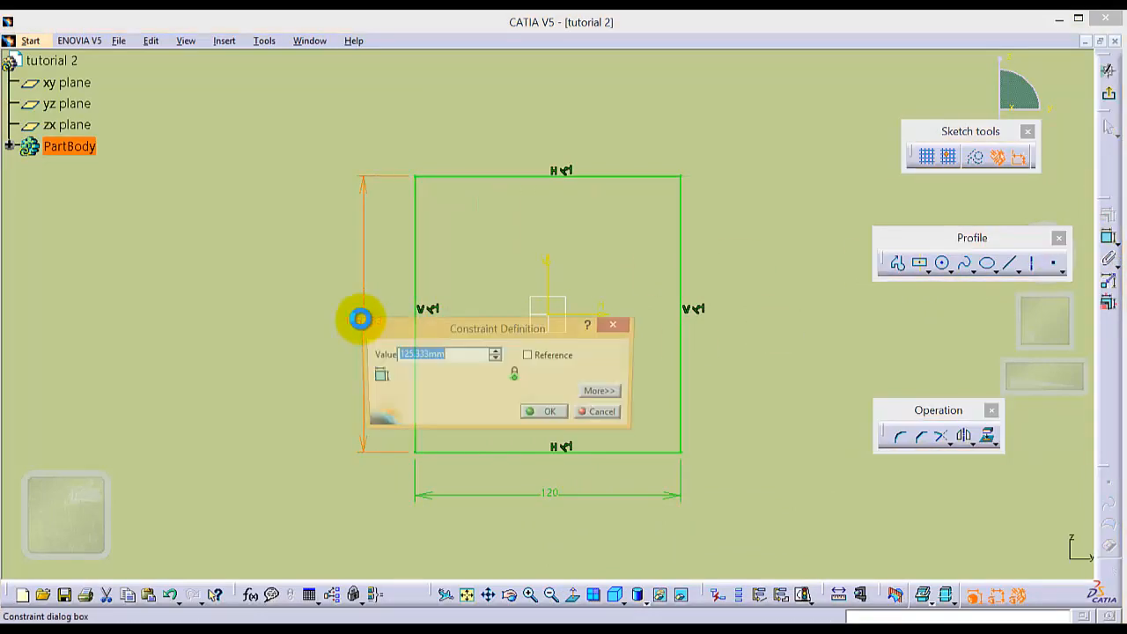
{"action": "key", "text": "Return"}
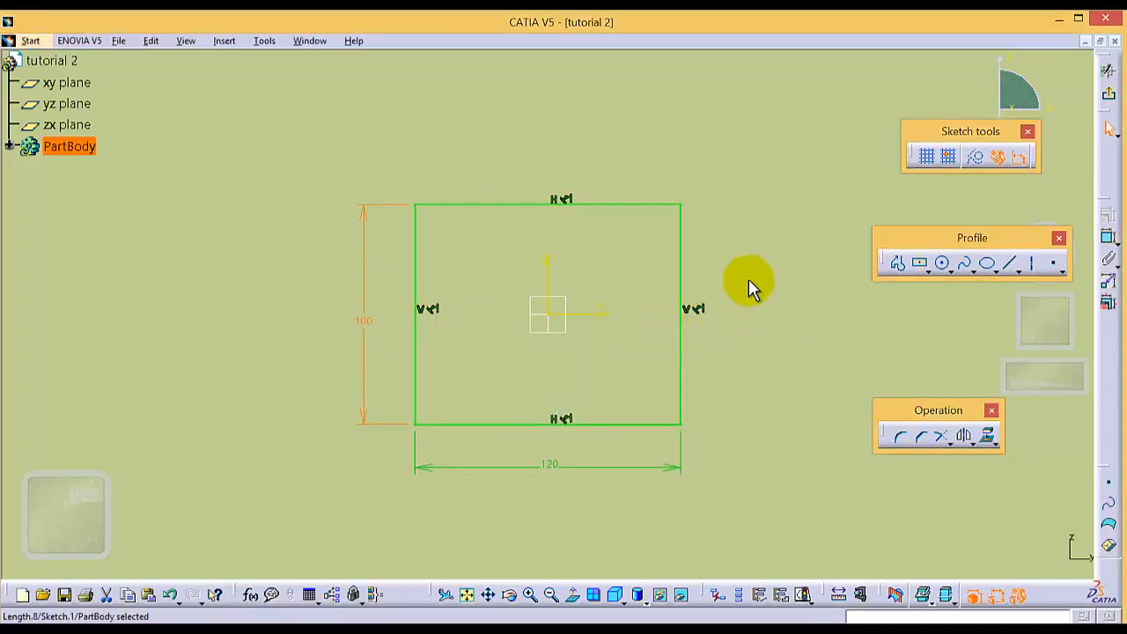
- Exit the sketch and extrude the rectangle with a Pad 10 mm in length
{"action": "left_click", "coordinate": [1110, 97]}
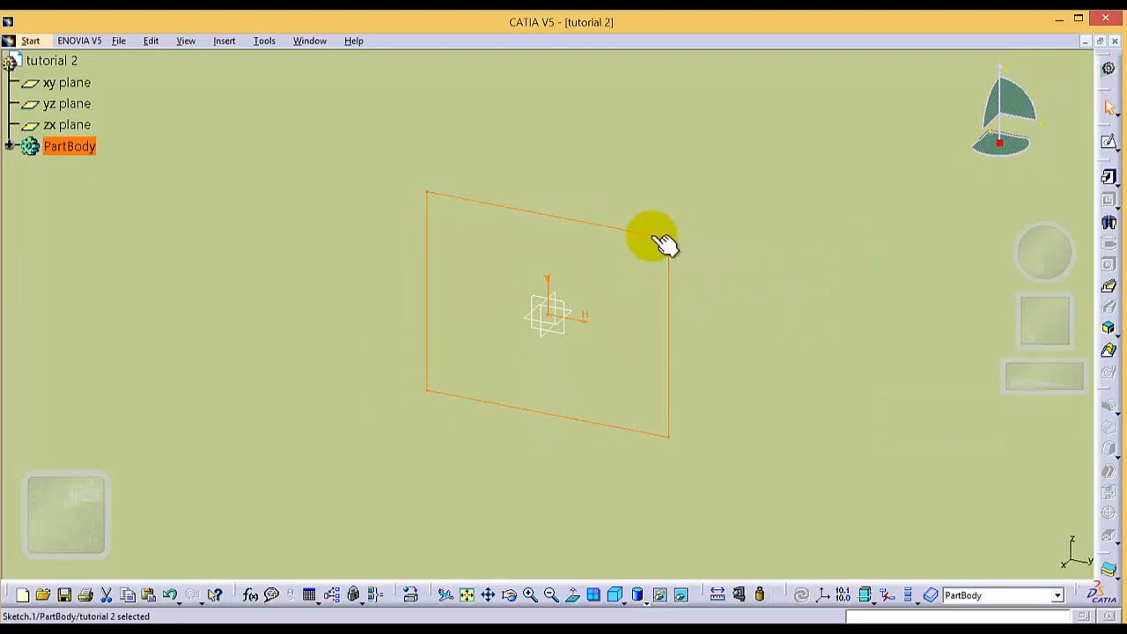
{"action": "left_click", "coordinate": [1109, 179]}
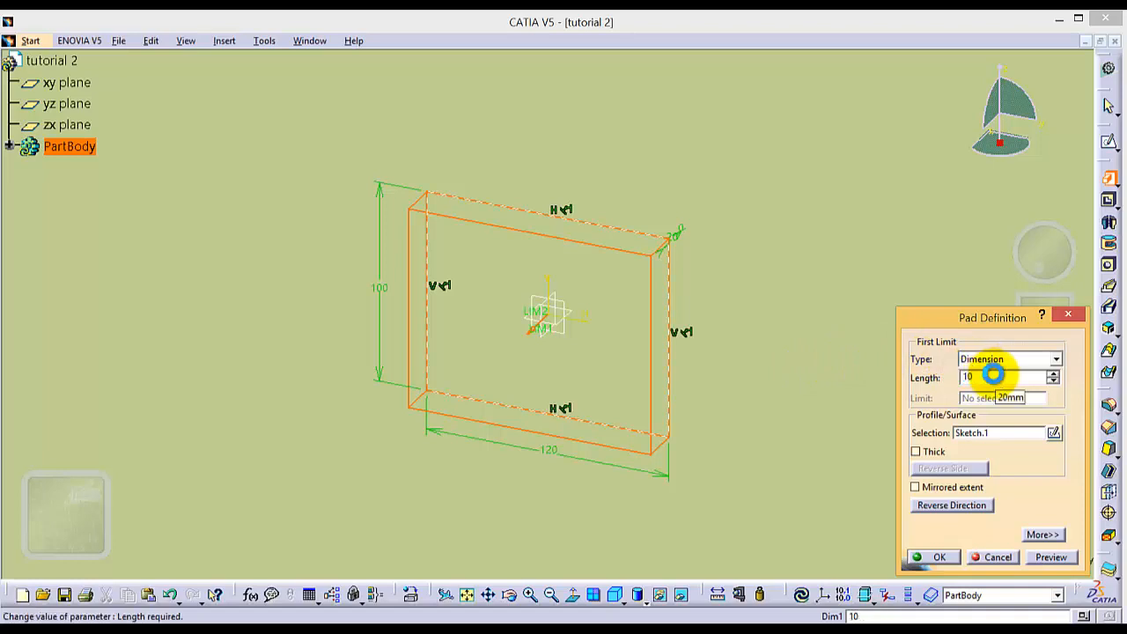
{"action": "key", "text": "Return"}
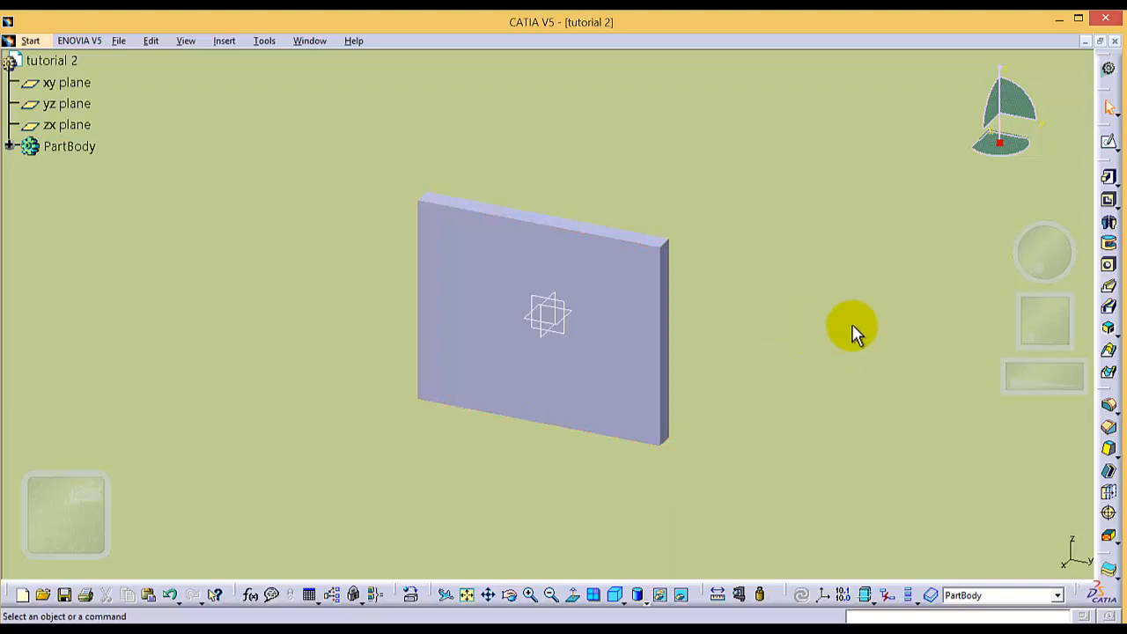
- Open a sketch on the plate's large front face and draw a circle about 21 mm in diameter near its lower-right corner
{"action": "left_click", "coordinate": [620, 276]}
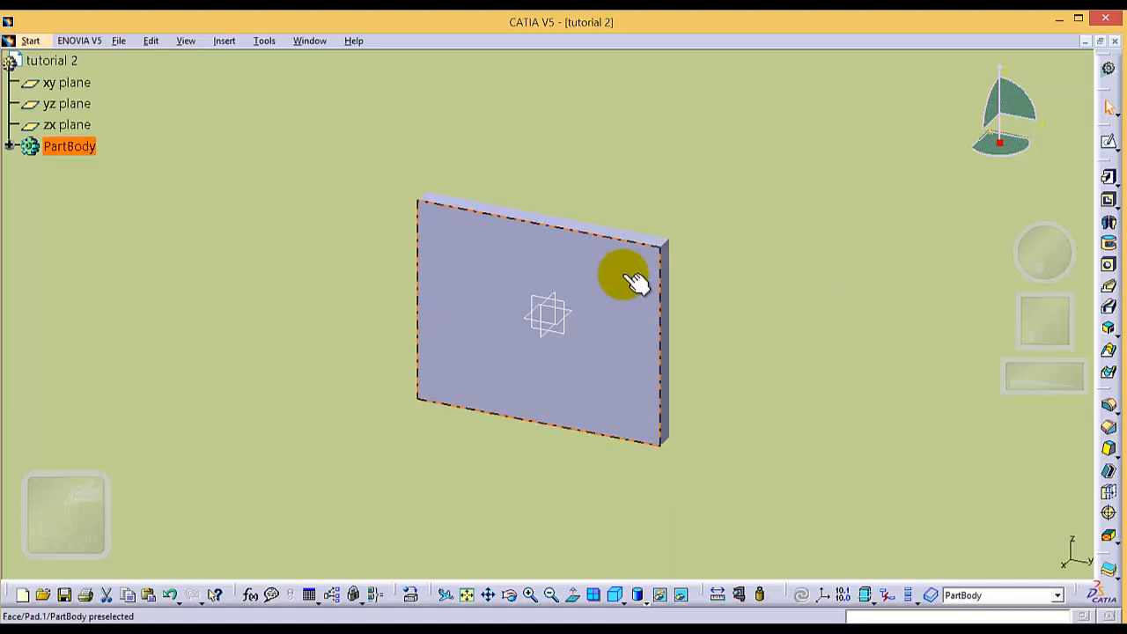
{"action": "left_click", "coordinate": [1111, 148]}
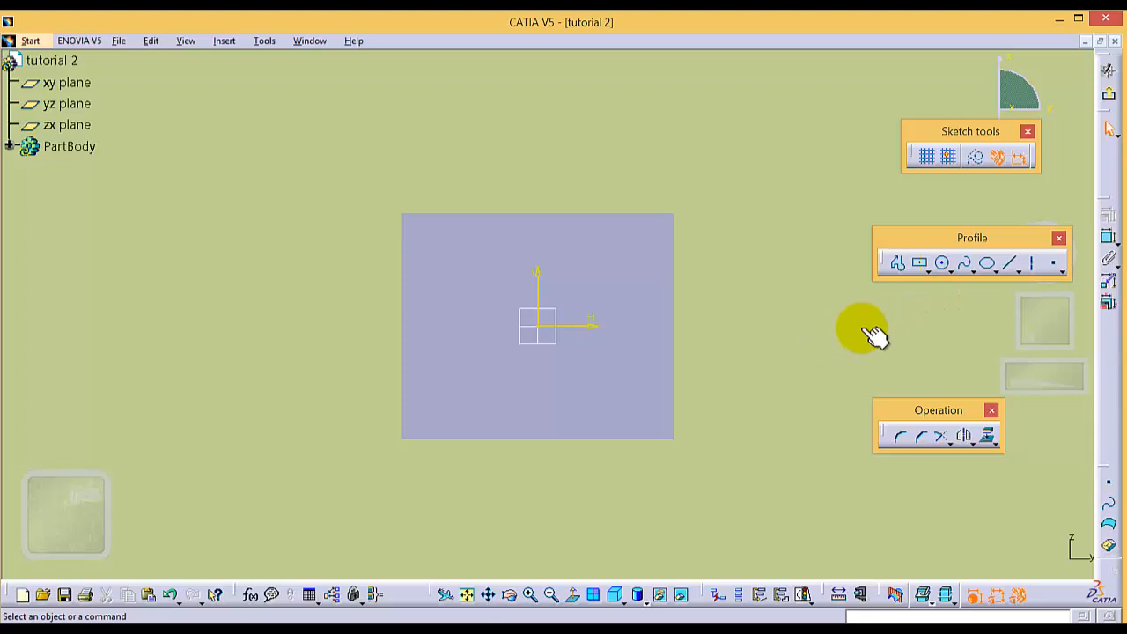
{"action": "left_click", "coordinate": [951, 271]}
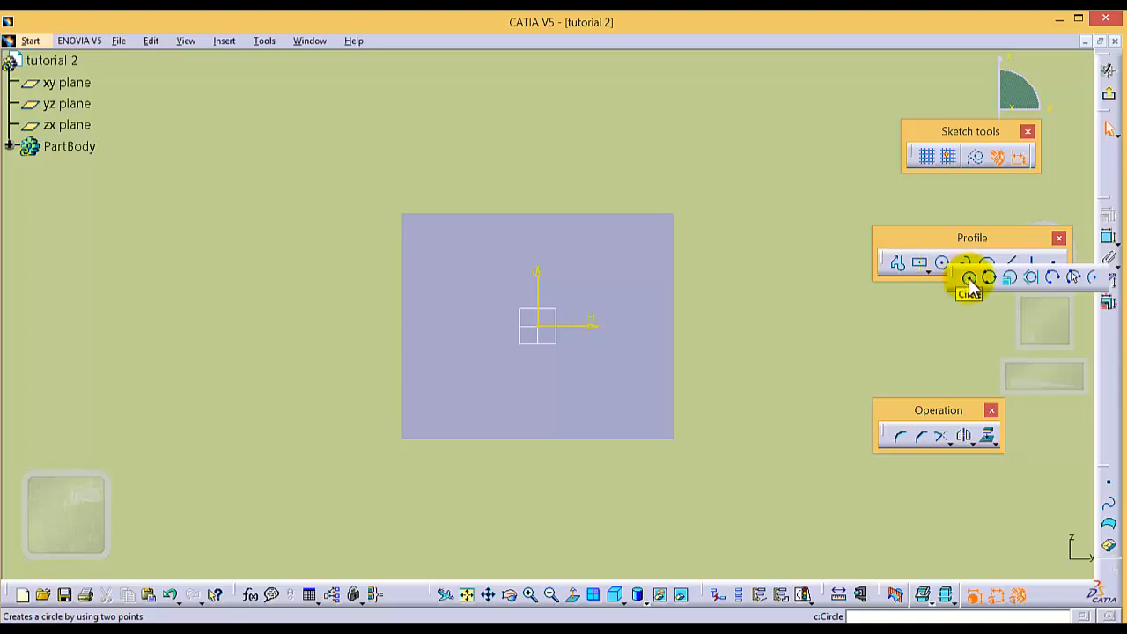
{"action": "left_click", "coordinate": [968, 278]}
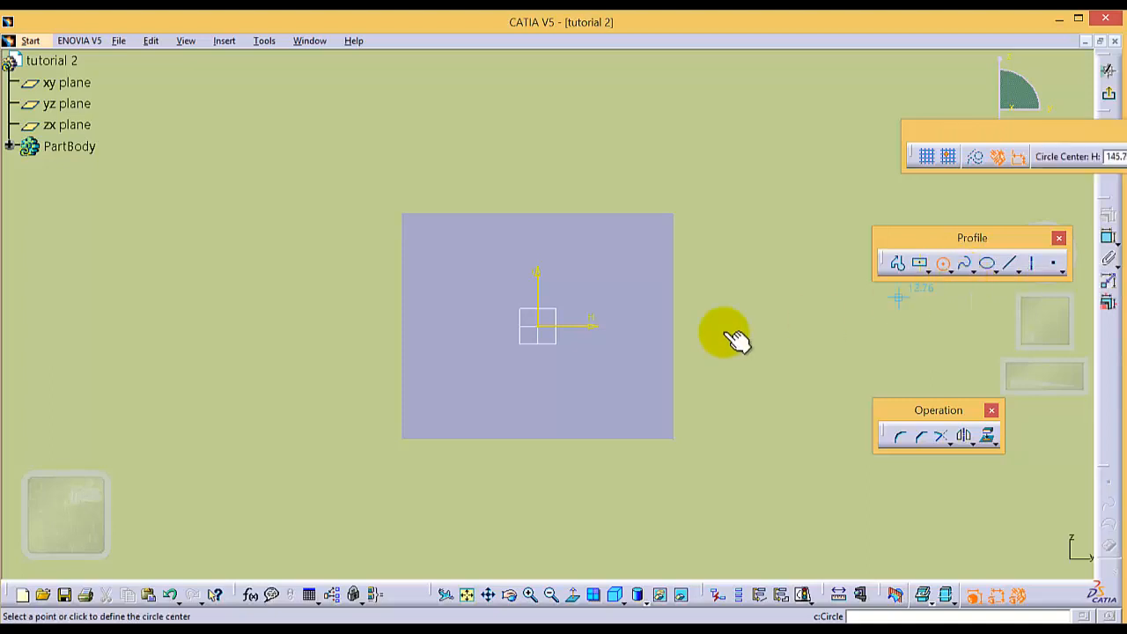
{"action": "left_click", "coordinate": [618, 395]}
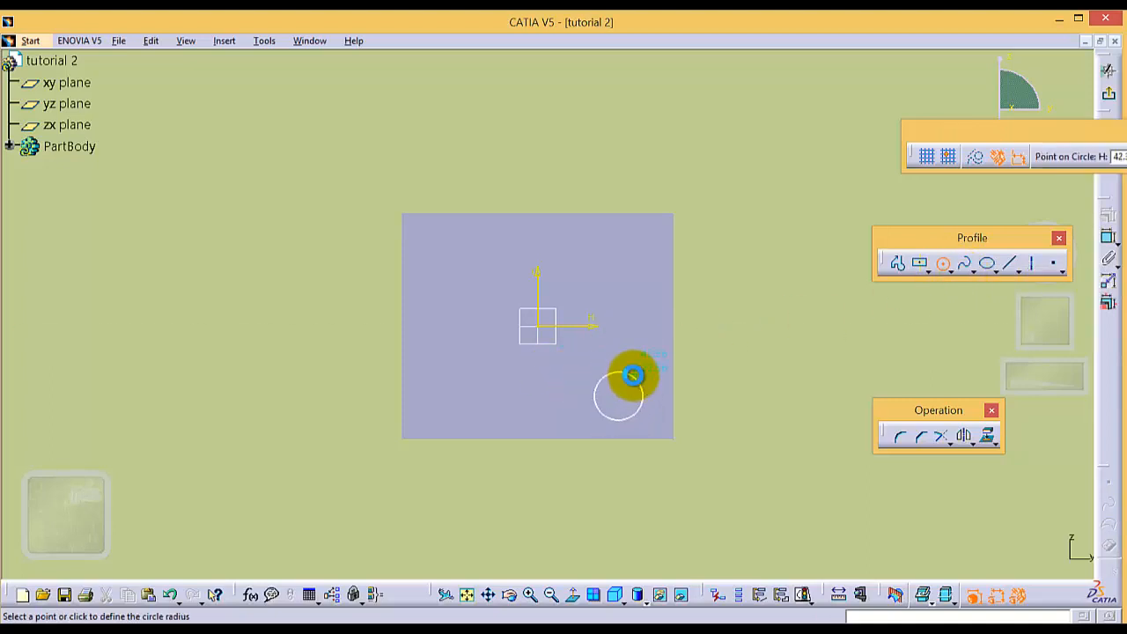
{"action": "left_click", "coordinate": [632, 376]}
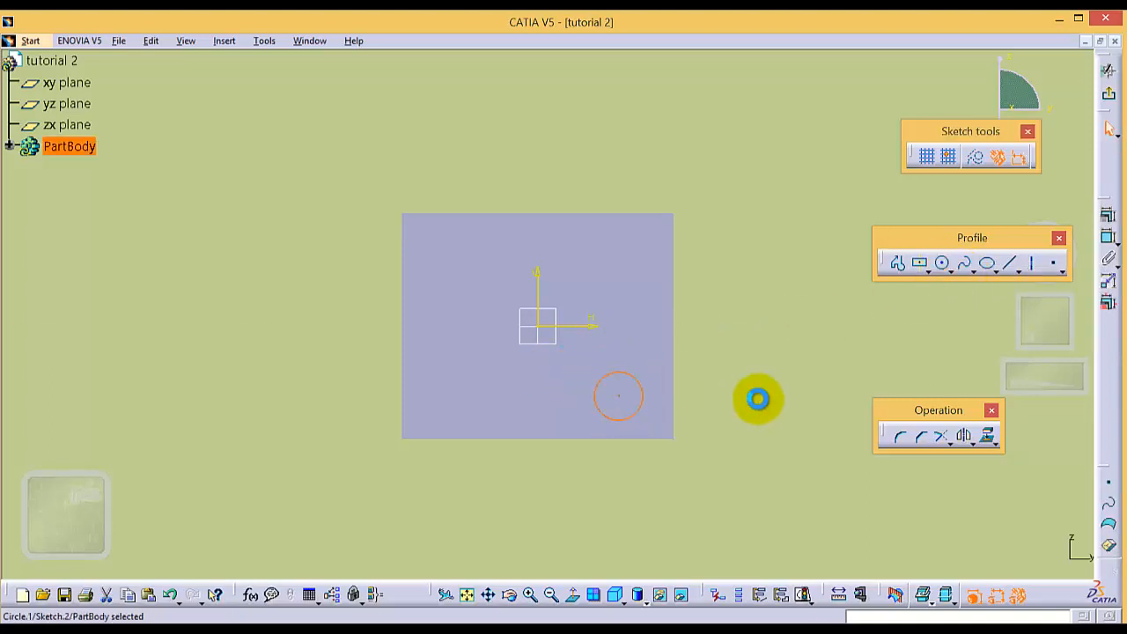
- Dimension the circle's diameter and set it to 20 mm
{"action": "left_click", "coordinate": [875, 315]}
{"action": "left_click", "coordinate": [1107, 238]}
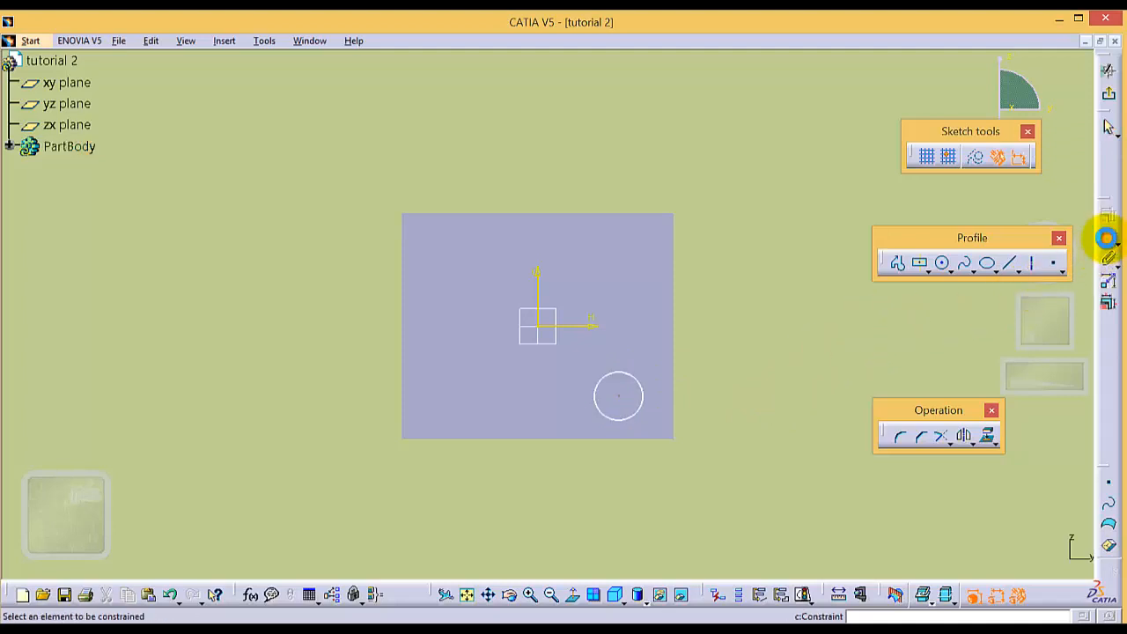
{"action": "left_click", "coordinate": [632, 378]}
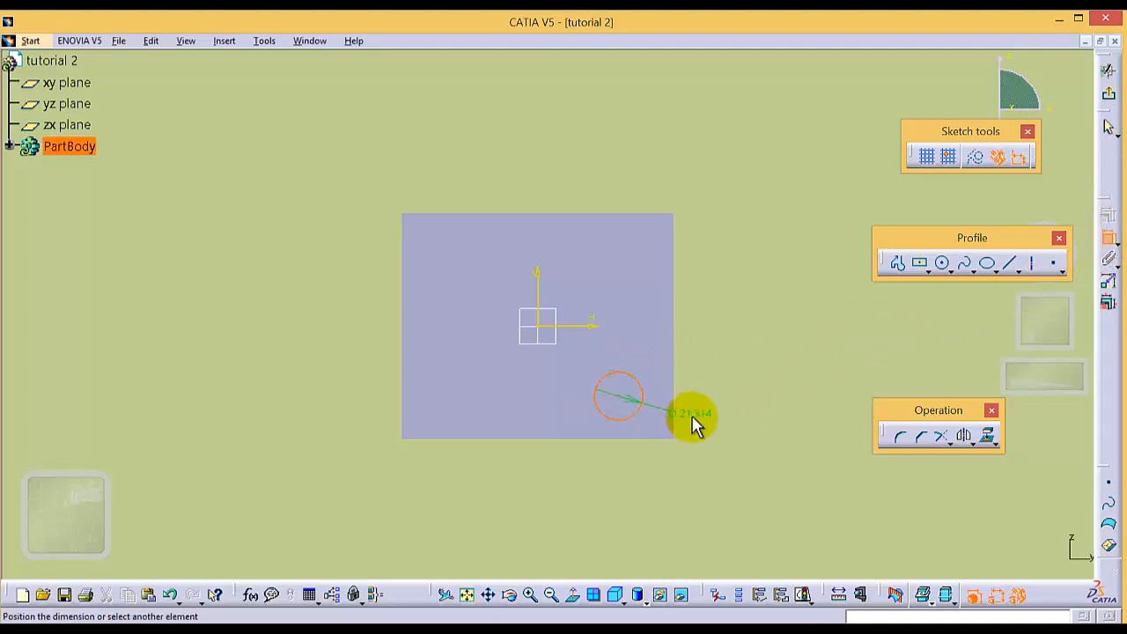
{"action": "left_click", "coordinate": [696, 413]}
{"action": "double_click", "coordinate": [700, 410]}
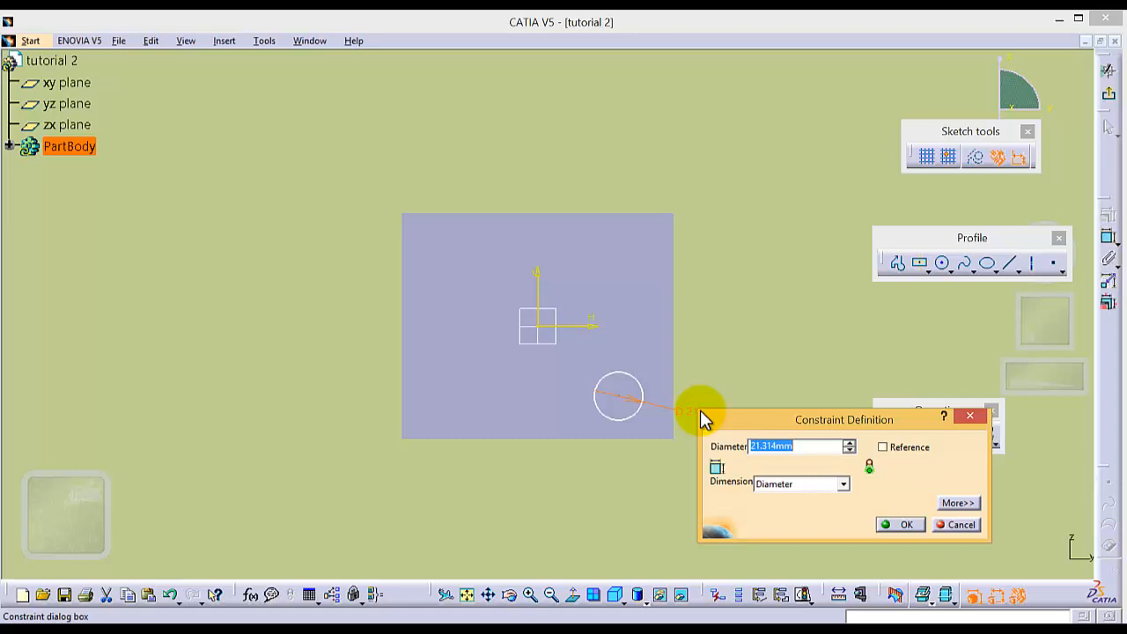
{"action": "type", "text": "20"}
{"action": "key", "text": "Return"}
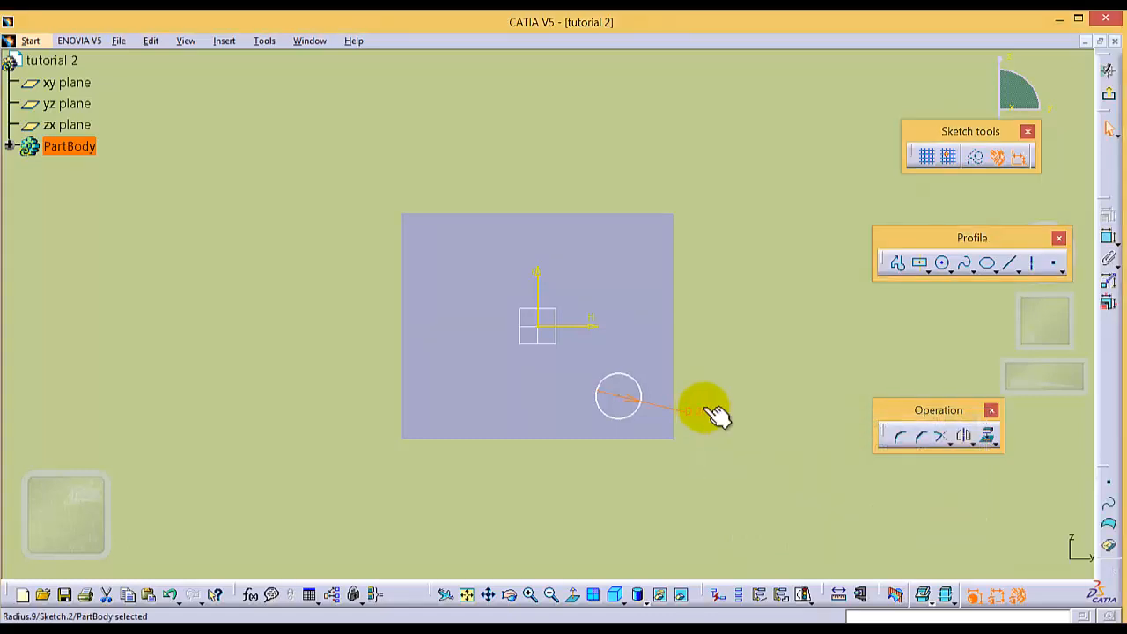
{"action": "left_click", "coordinate": [768, 374]}
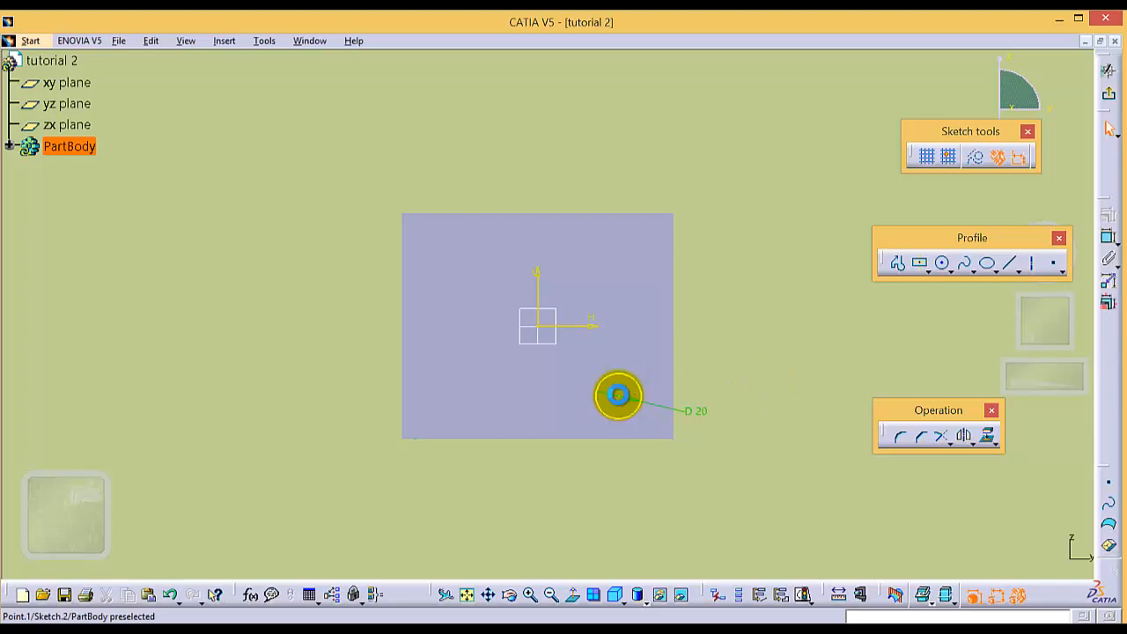
- Constrain the distance from the circle's center to the plate's right edge to 20 mm
{"action": "left_click", "coordinate": [618, 395]}
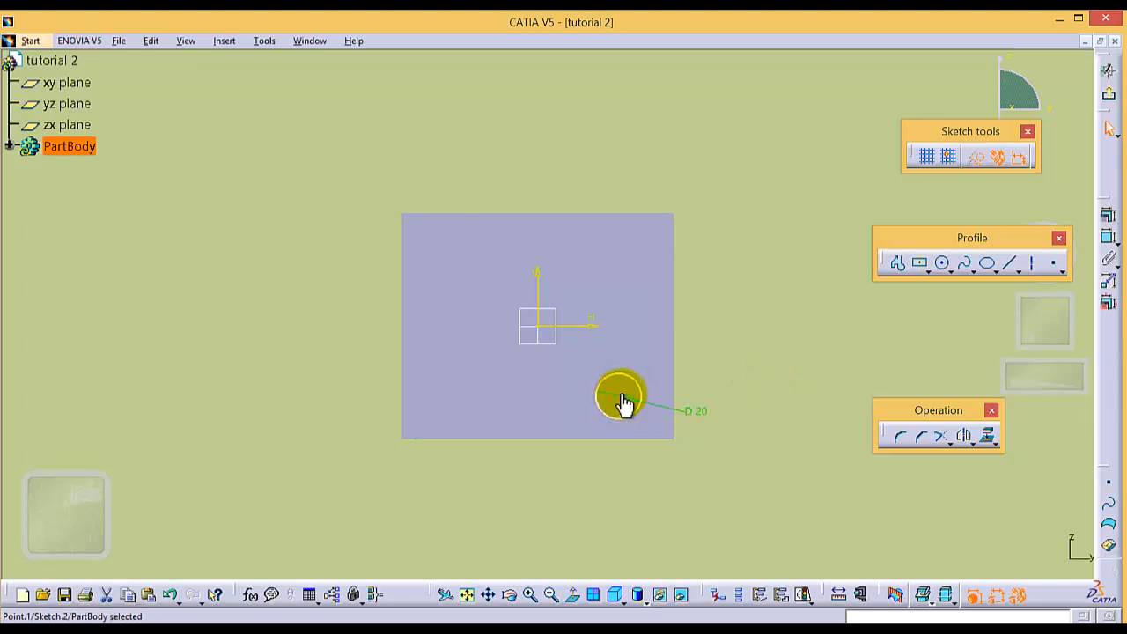
{"action": "left_click", "coordinate": [674, 341], "text": "ctrl"}
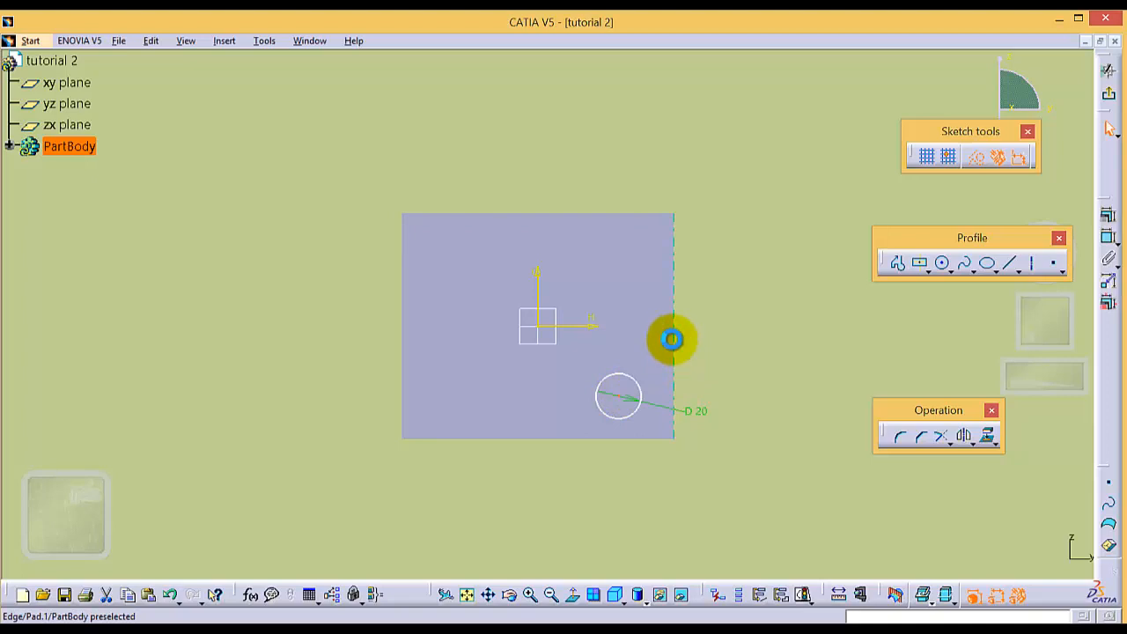
{"action": "left_click", "coordinate": [1107, 237]}
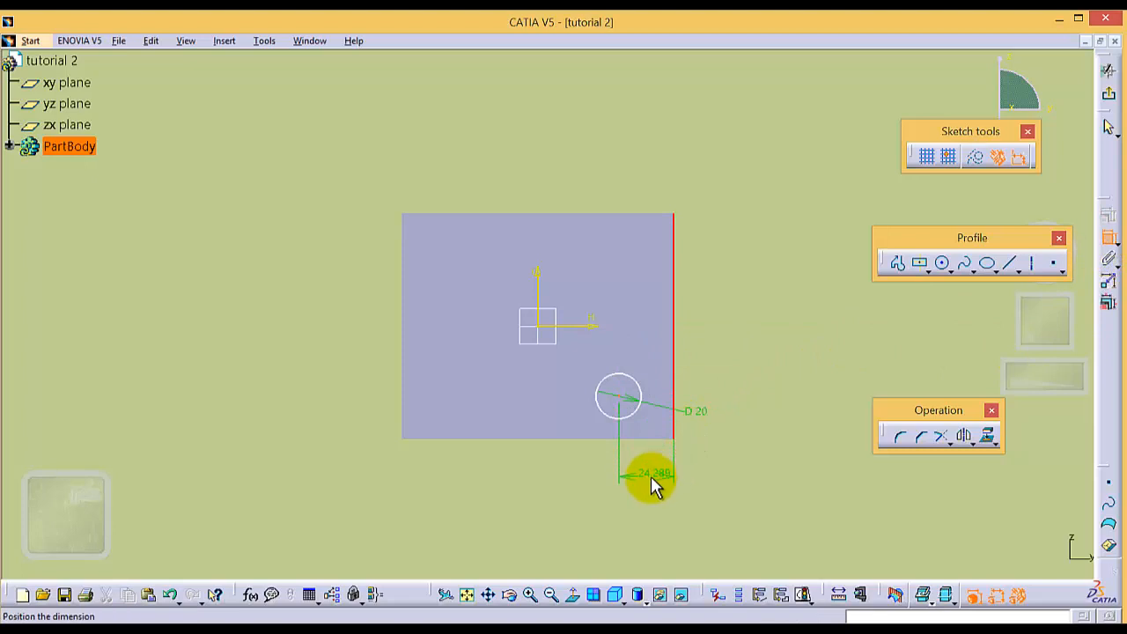
{"action": "left_click", "coordinate": [651, 475]}
{"action": "double_click", "coordinate": [650, 480]}
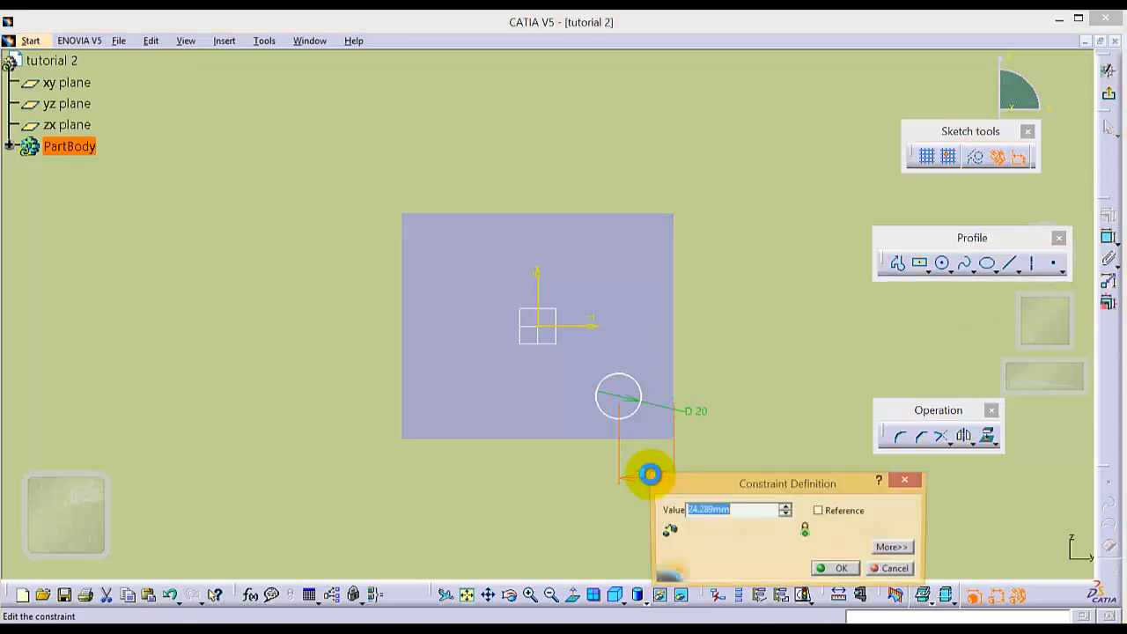
{"action": "type", "text": "20"}
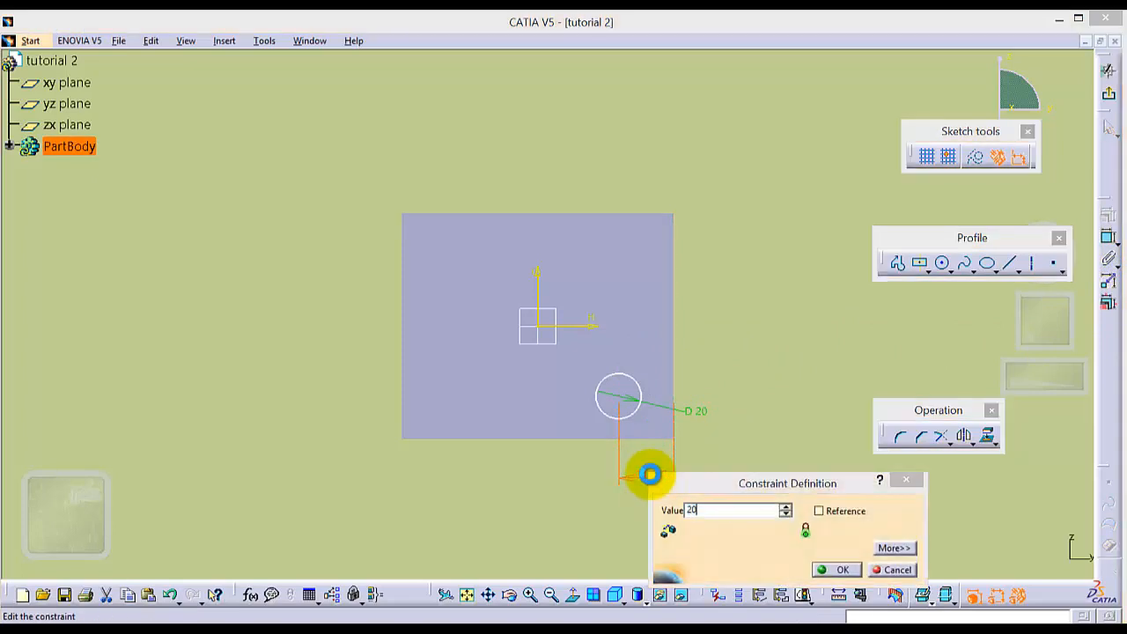
{"action": "key", "text": "Return"}
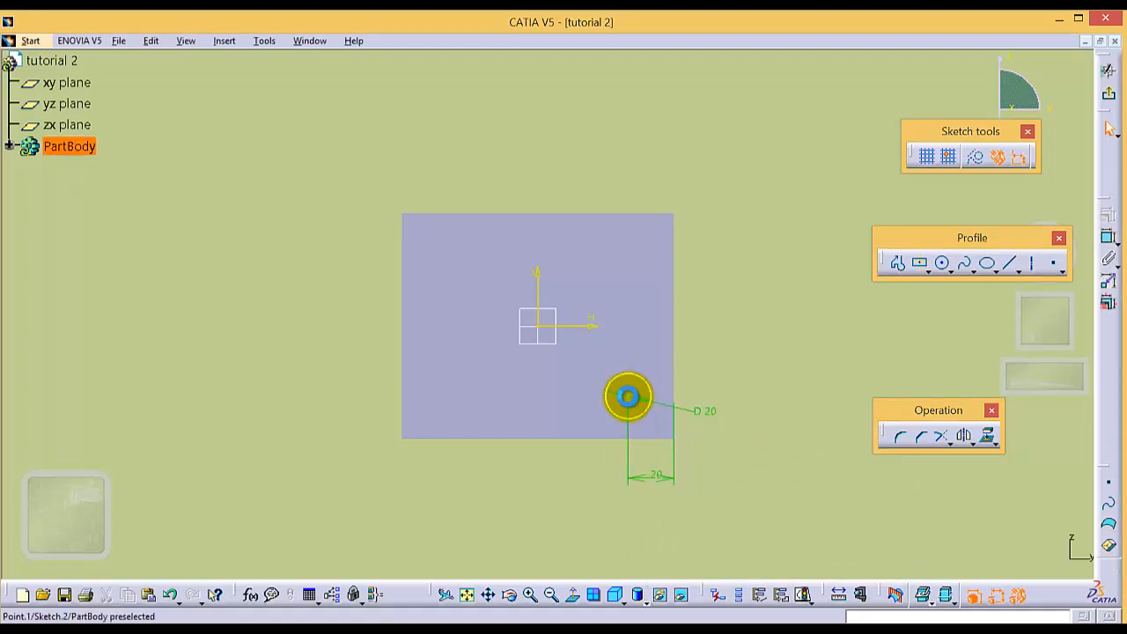
- Constrain the distance from the circle's center to the plate's bottom edge to 20 mm
{"action": "left_click", "coordinate": [631, 398]}
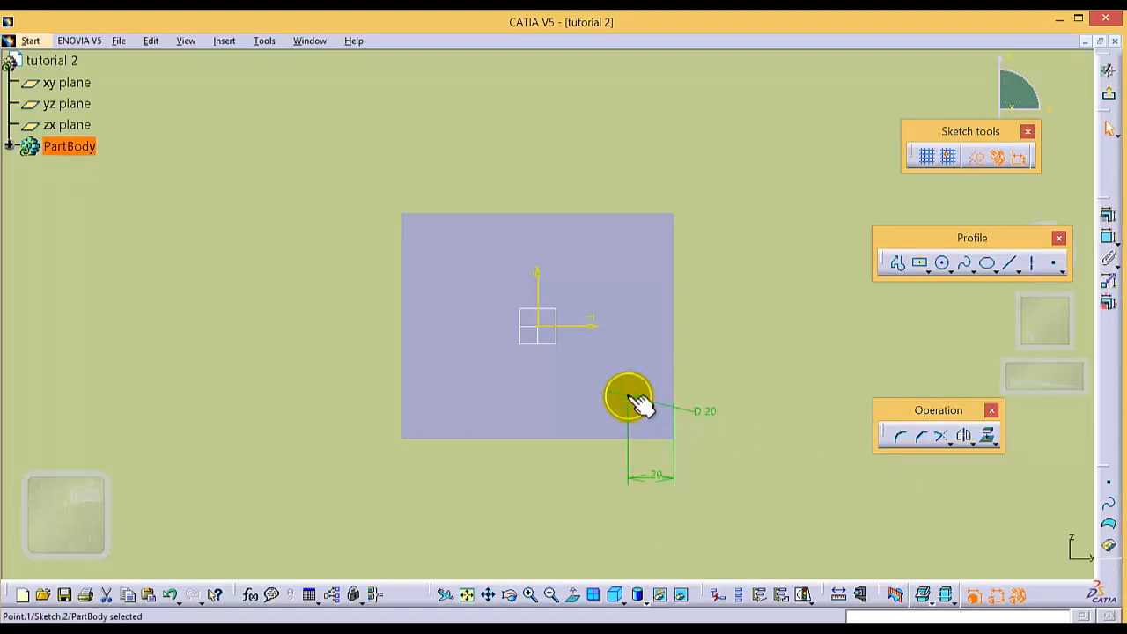
{"action": "left_click", "coordinate": [649, 439], "text": "ctrl"}
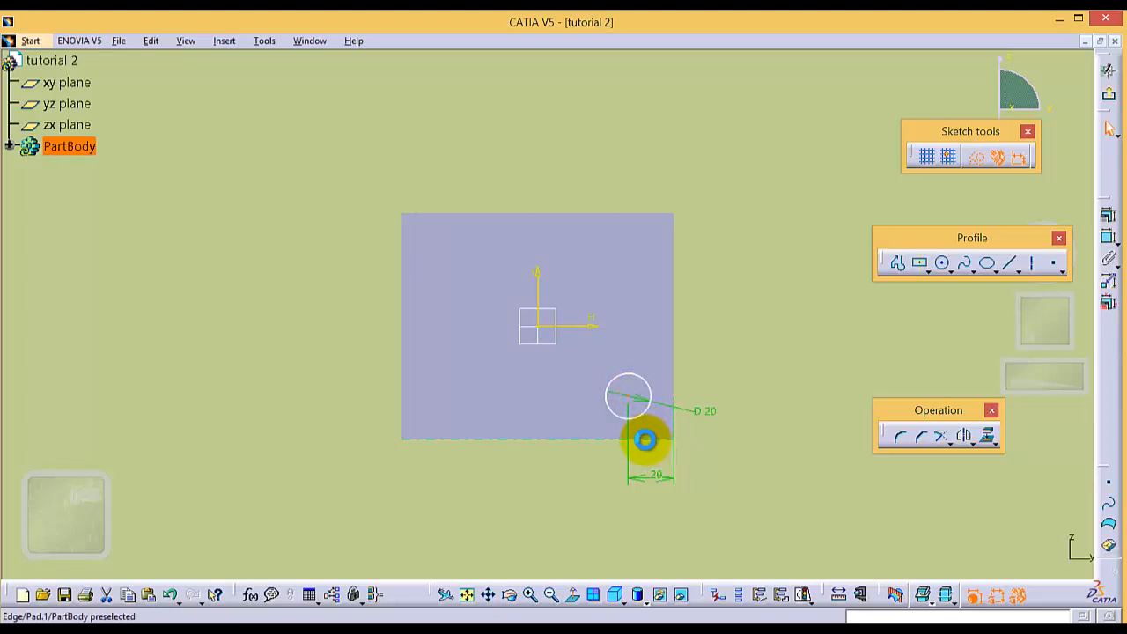
{"action": "left_click", "coordinate": [1109, 240]}
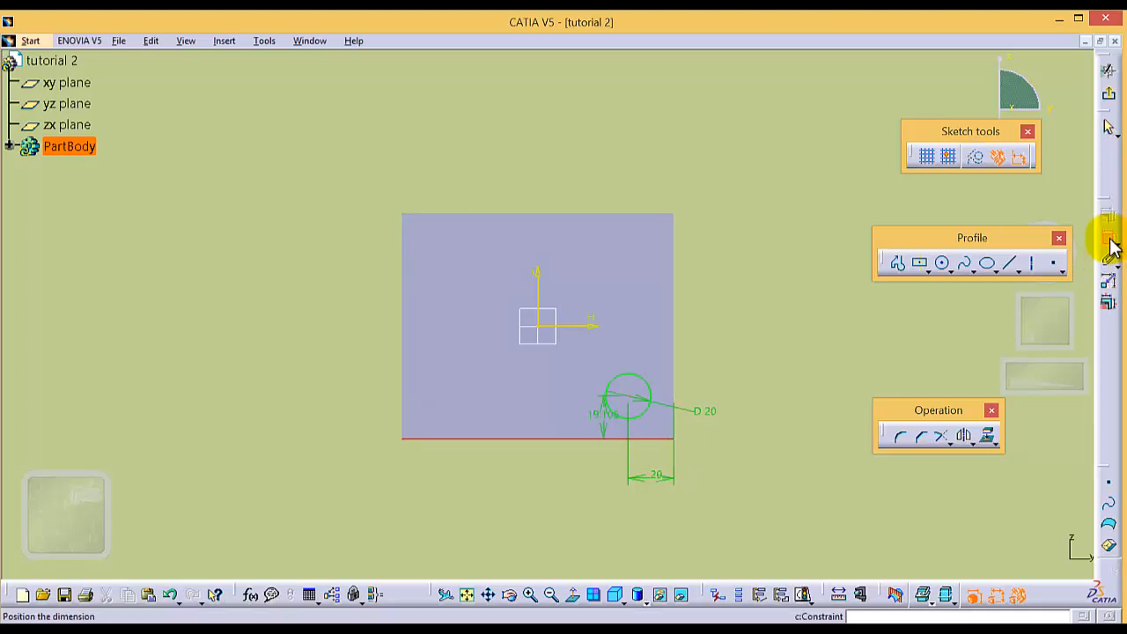
{"action": "left_click", "coordinate": [766, 412]}
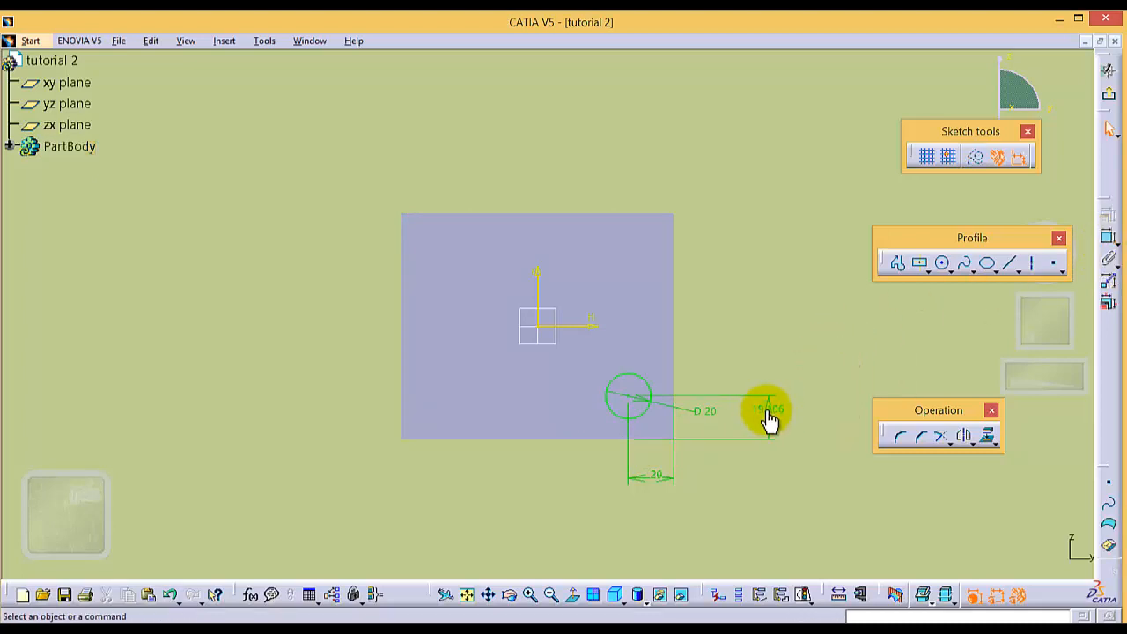
{"action": "double_click", "coordinate": [766, 409]}
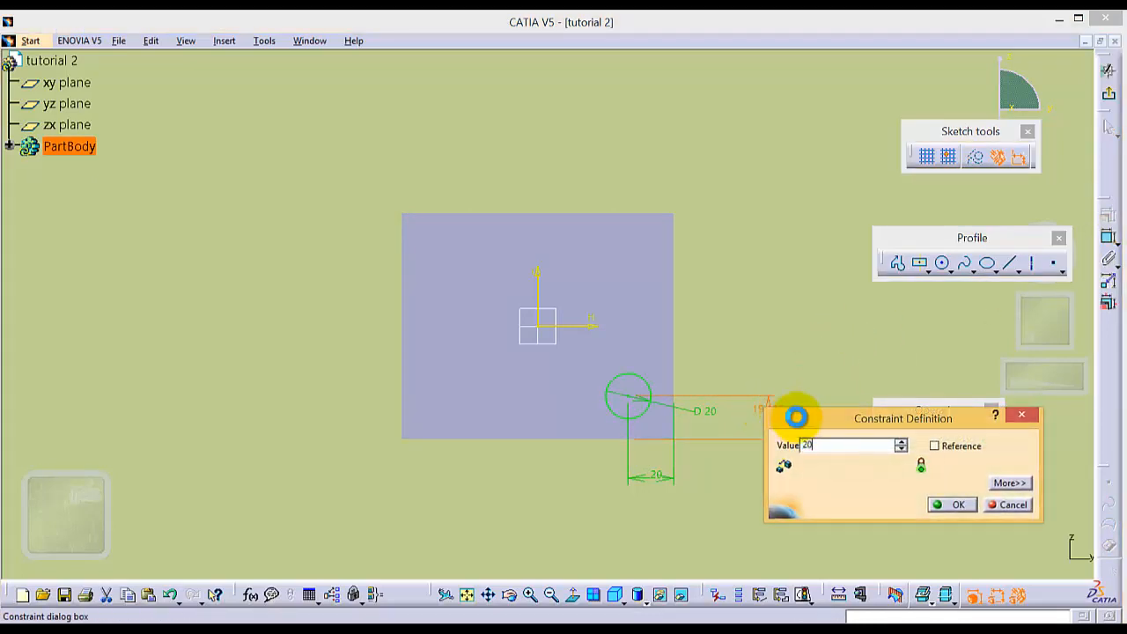
{"action": "type", "text": "20"}
{"action": "key", "text": "Return"}
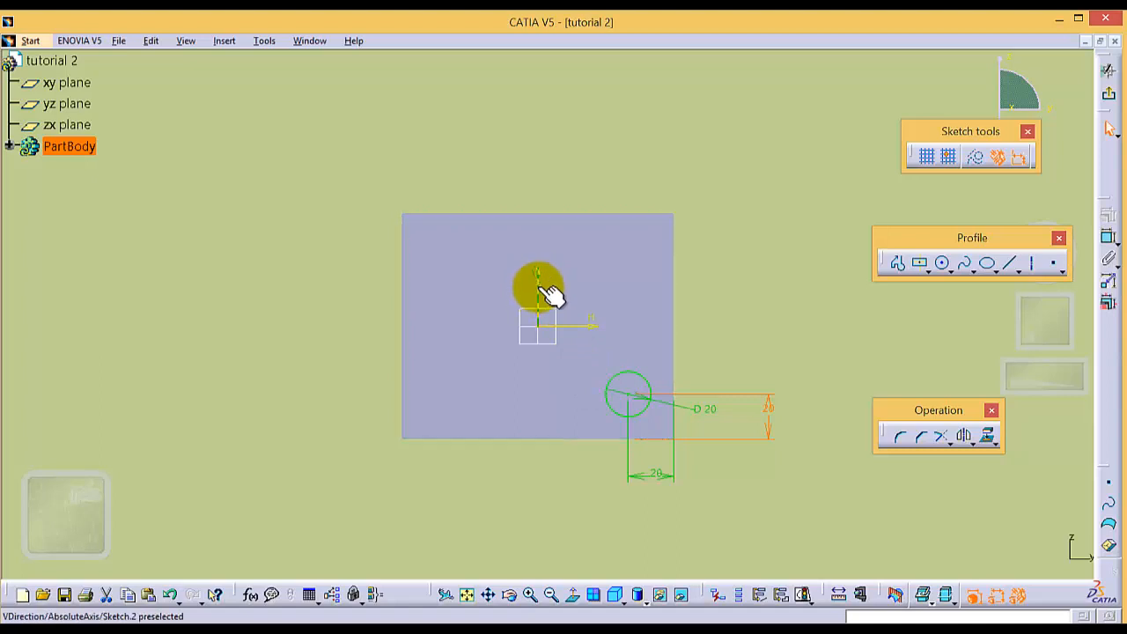
{"action": "left_click", "coordinate": [941, 436]}
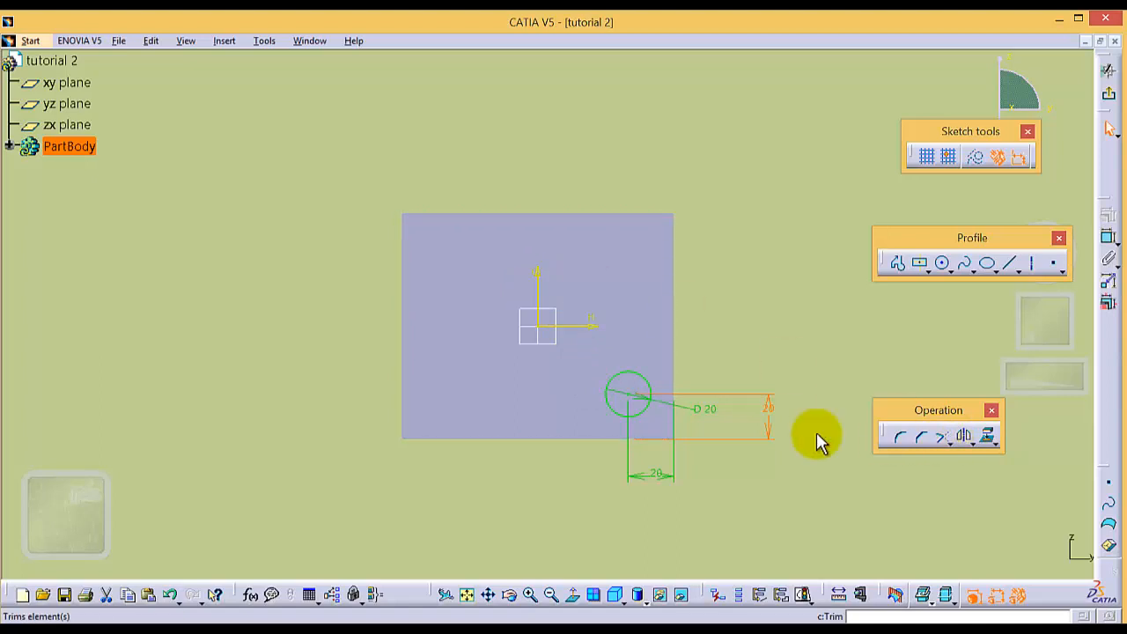
- Mirror the 20 mm circle about the sketch's vertical axis
{"action": "left_click", "coordinate": [767, 491]}
{"action": "left_click", "coordinate": [634, 374]}
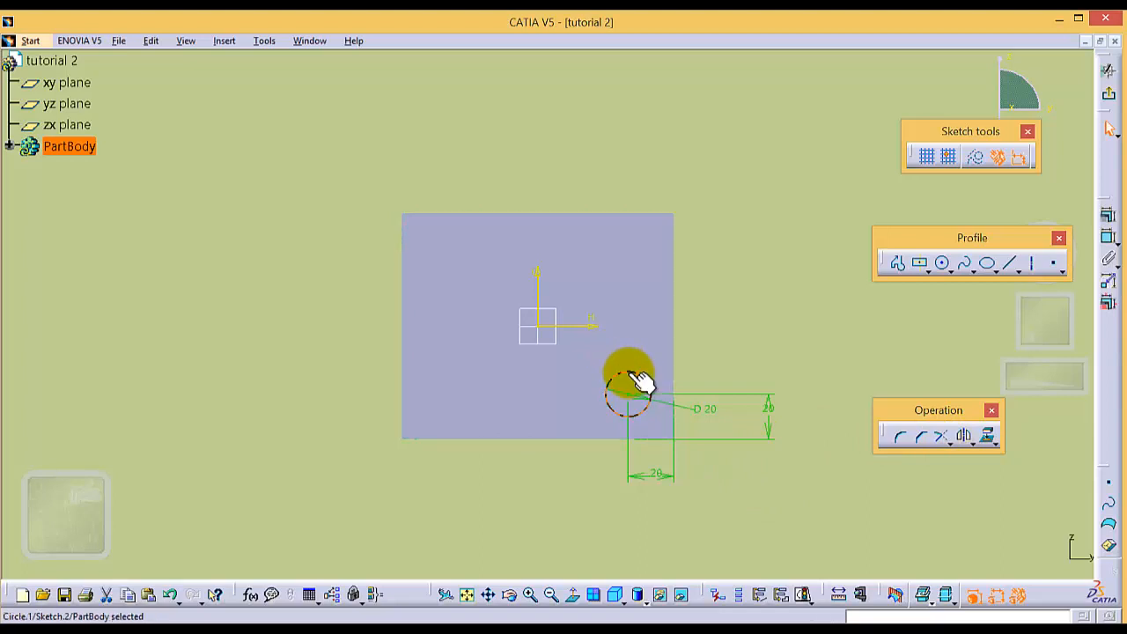
{"action": "left_click", "coordinate": [967, 435]}
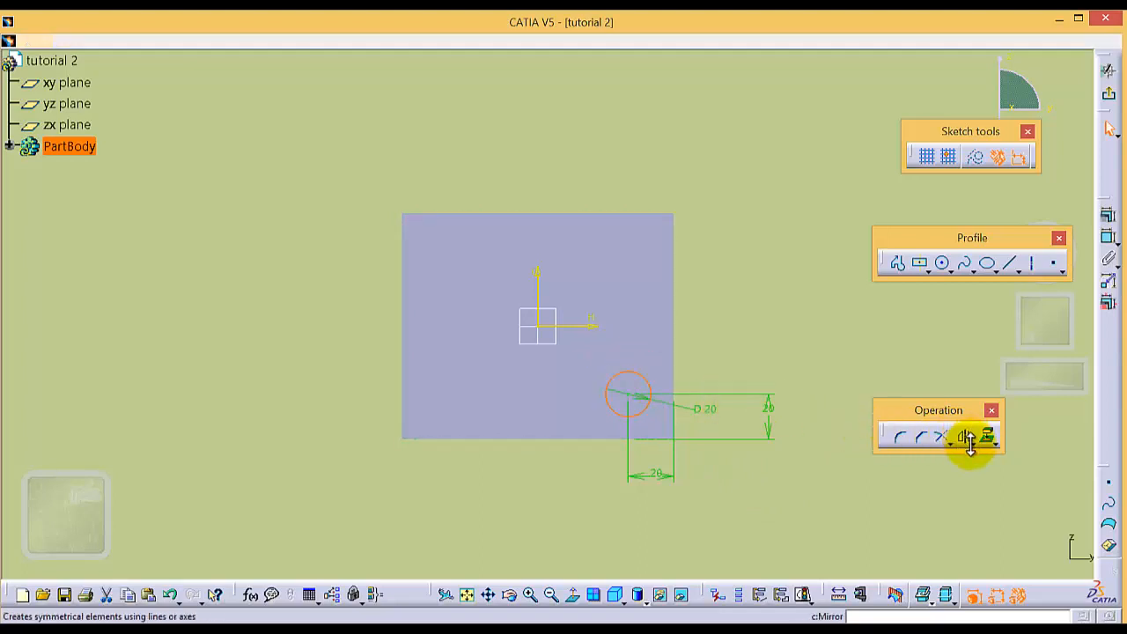
{"action": "left_click", "coordinate": [973, 446]}
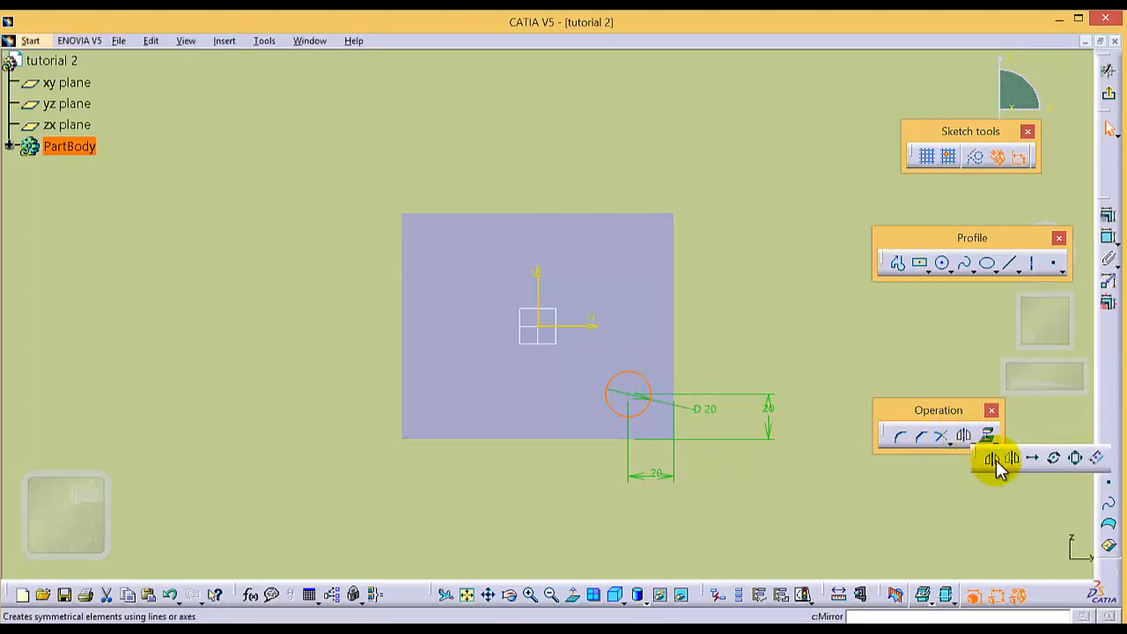
{"action": "left_click", "coordinate": [994, 459]}
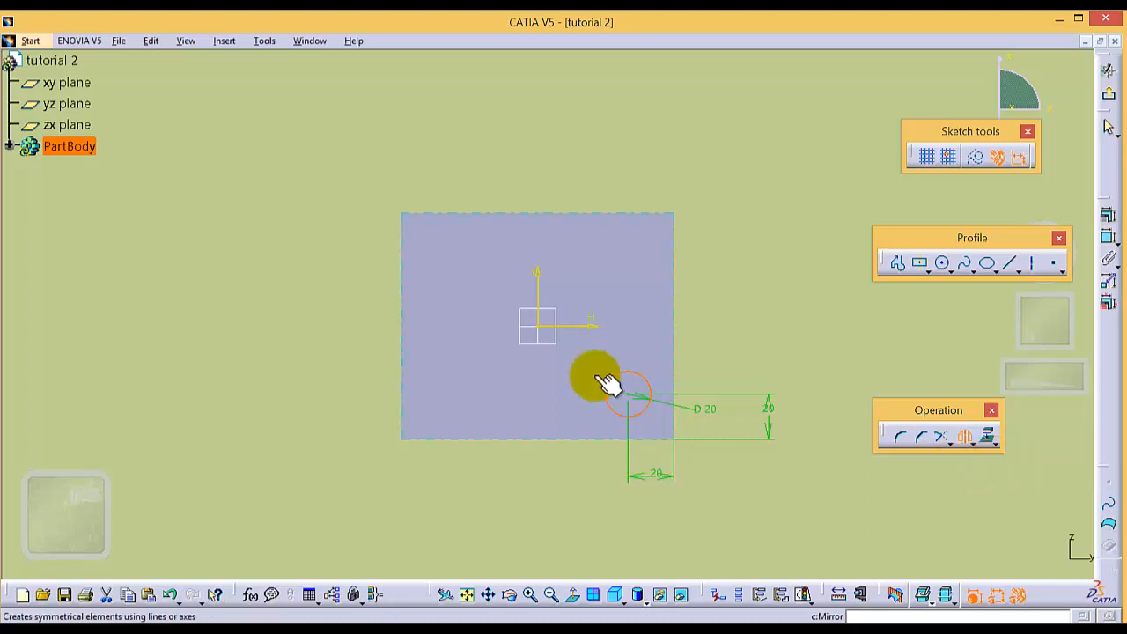
{"action": "left_click", "coordinate": [541, 287]}
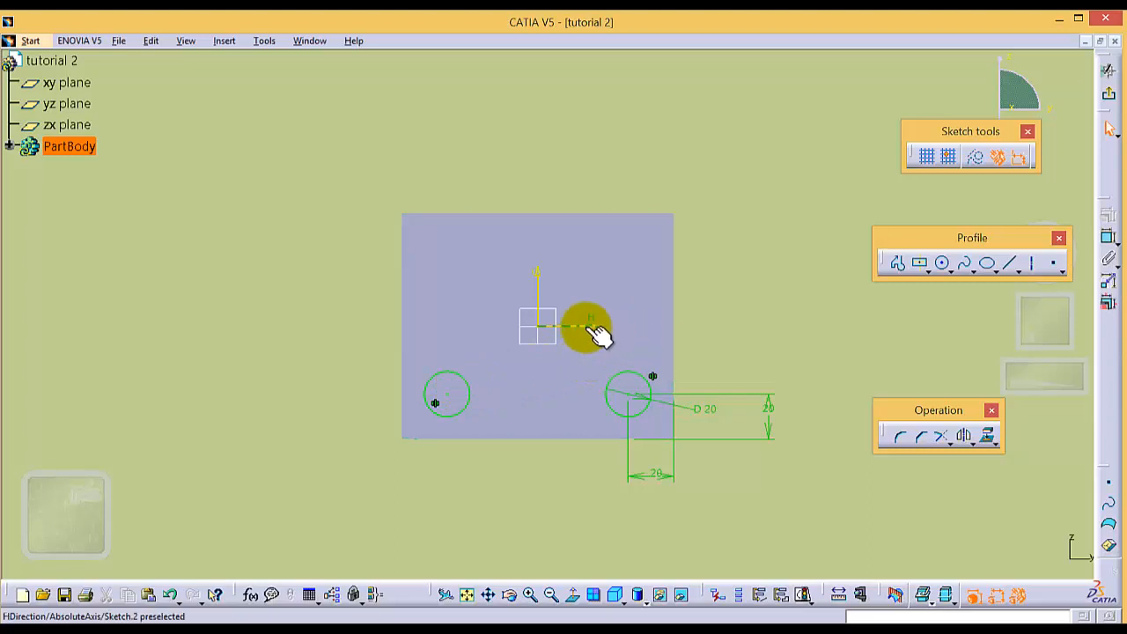
- Mirror both lower circles about the sketch's horizontal axis and exit the sketch
{"action": "left_click", "coordinate": [627, 374]}
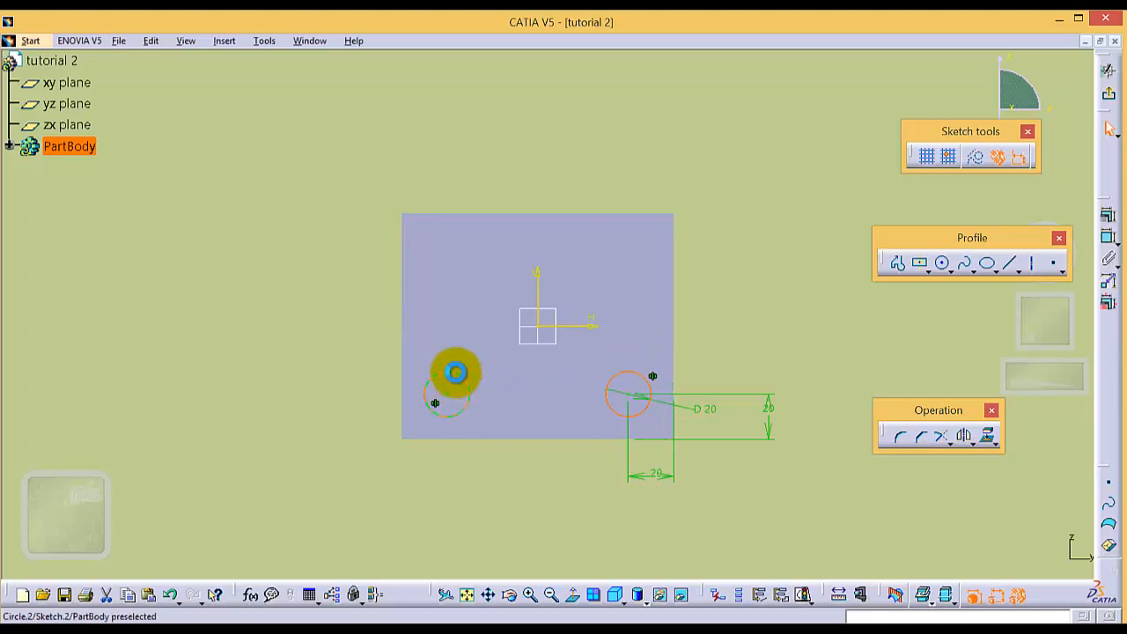
{"action": "left_click", "coordinate": [455, 373], "text": "ctrl"}
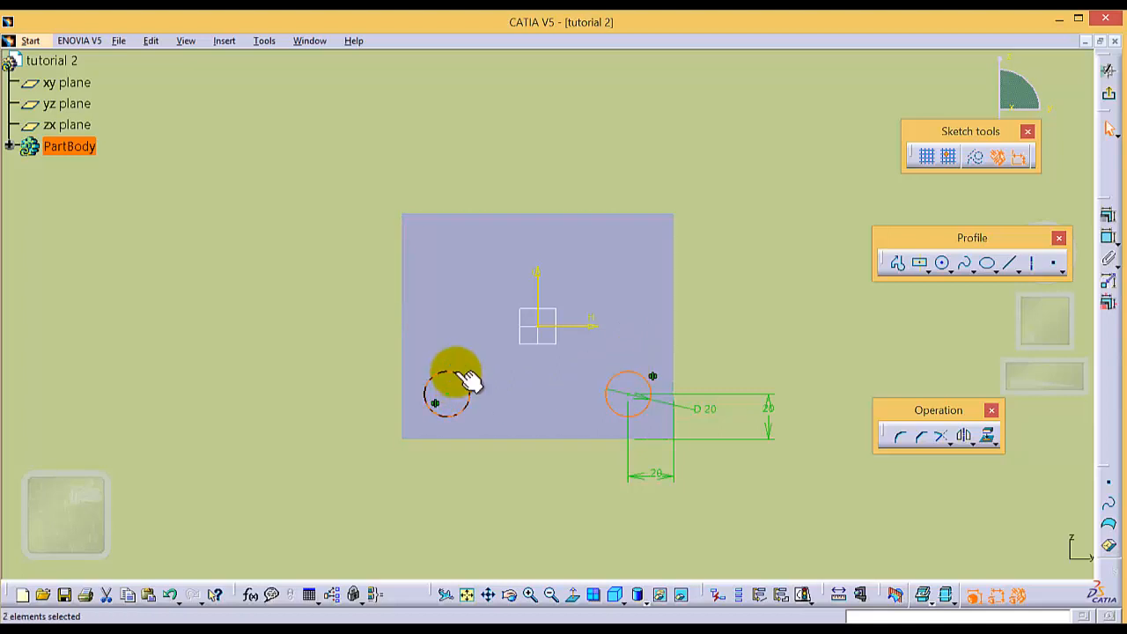
{"action": "left_click", "coordinate": [968, 443]}
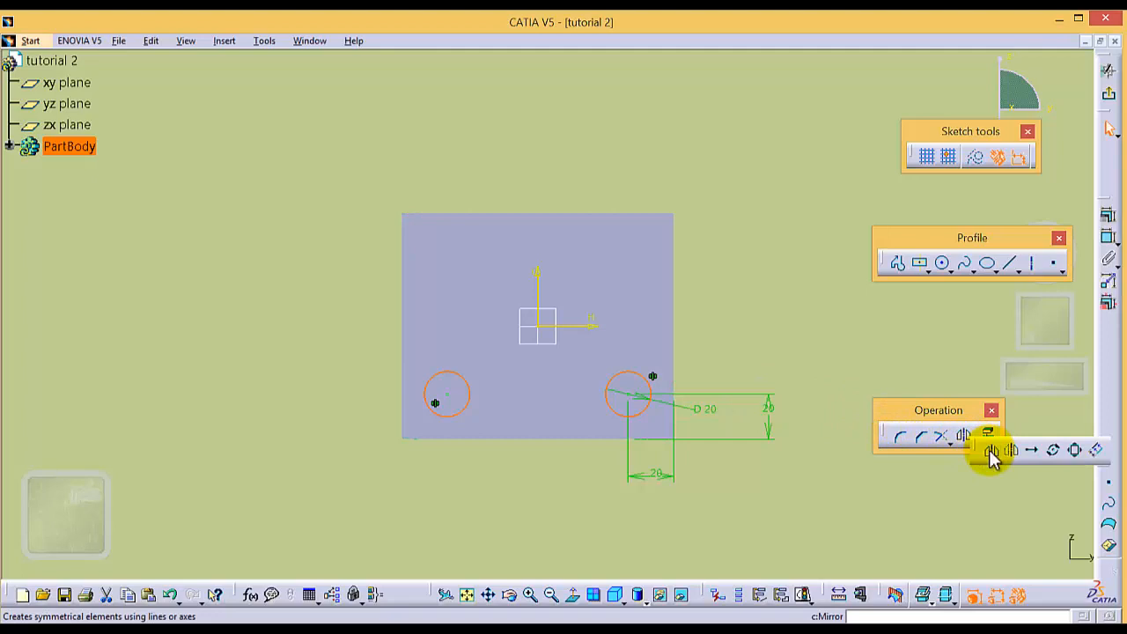
{"action": "left_click", "coordinate": [991, 452]}
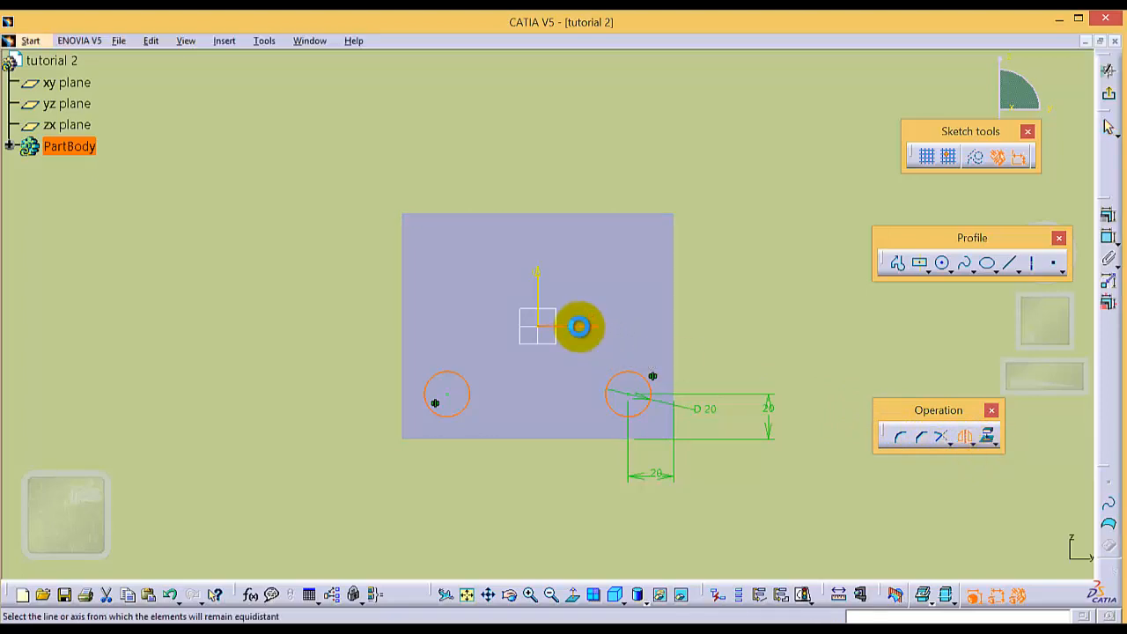
{"action": "left_click", "coordinate": [579, 326]}
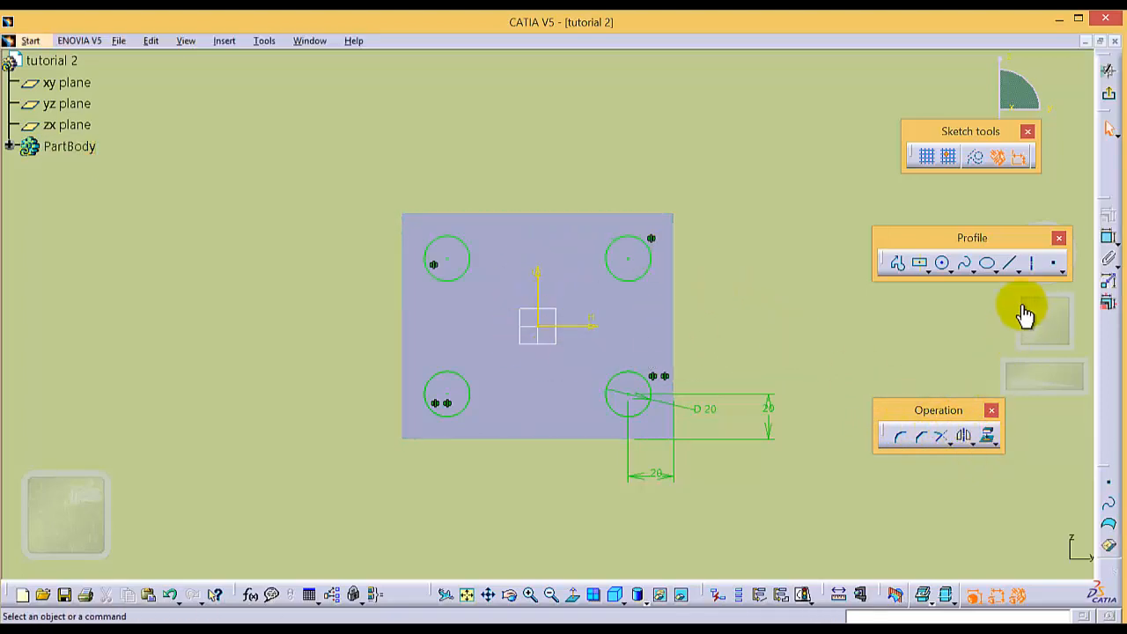
{"action": "left_click", "coordinate": [1111, 98]}
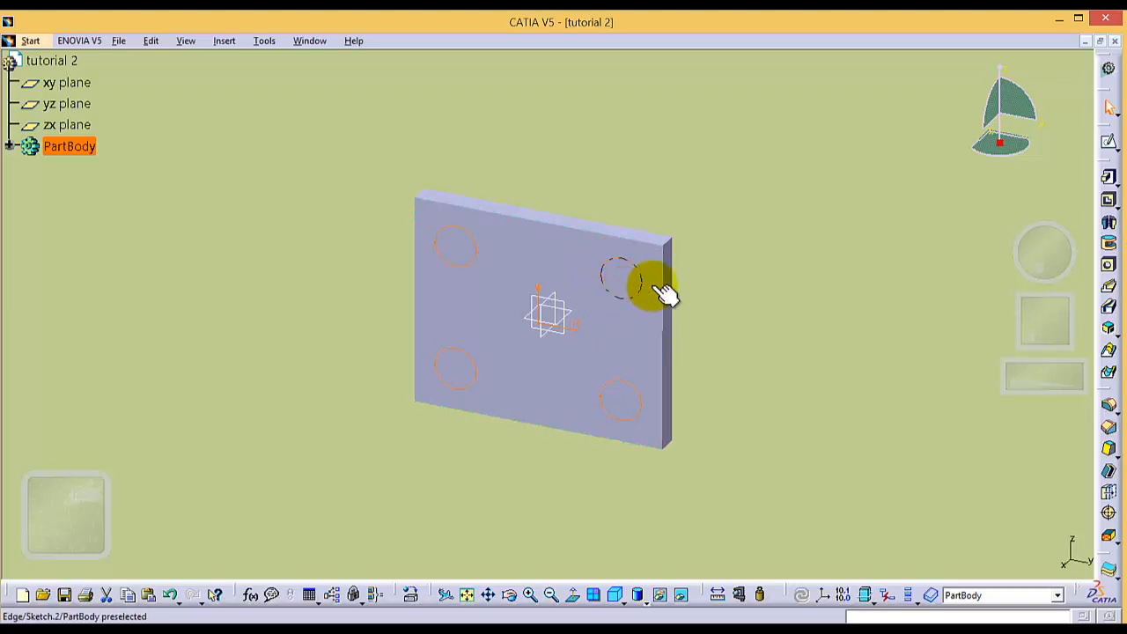
- Start a Pocket from the four-circle sketch and set its first limit type to Up to surface
{"action": "left_click", "coordinate": [1111, 221]}
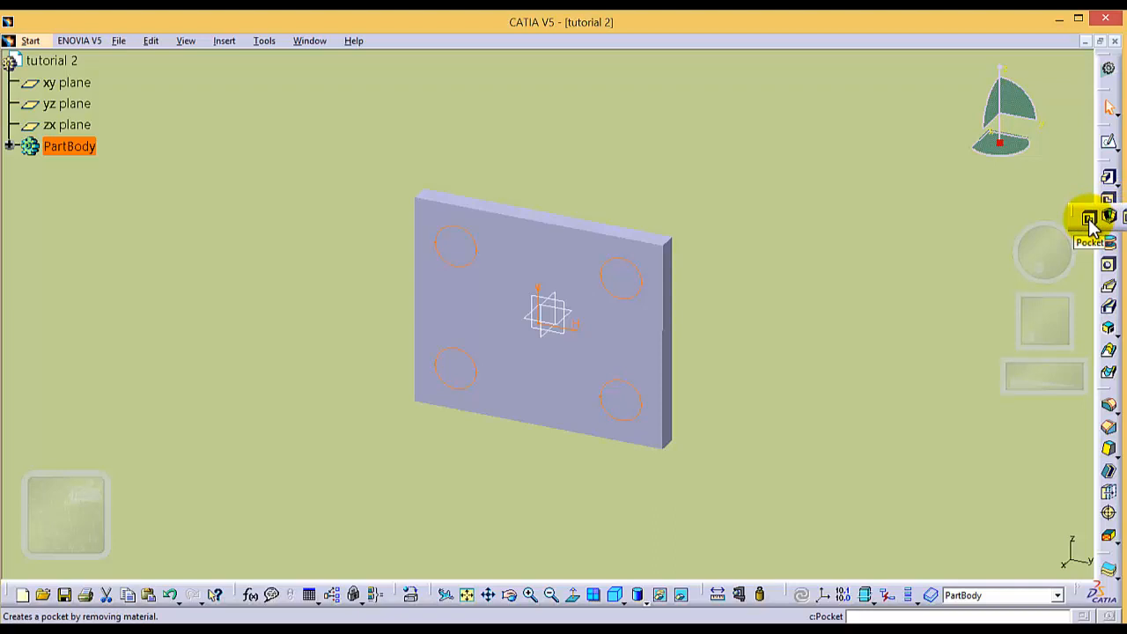
{"action": "left_click", "coordinate": [1089, 219]}
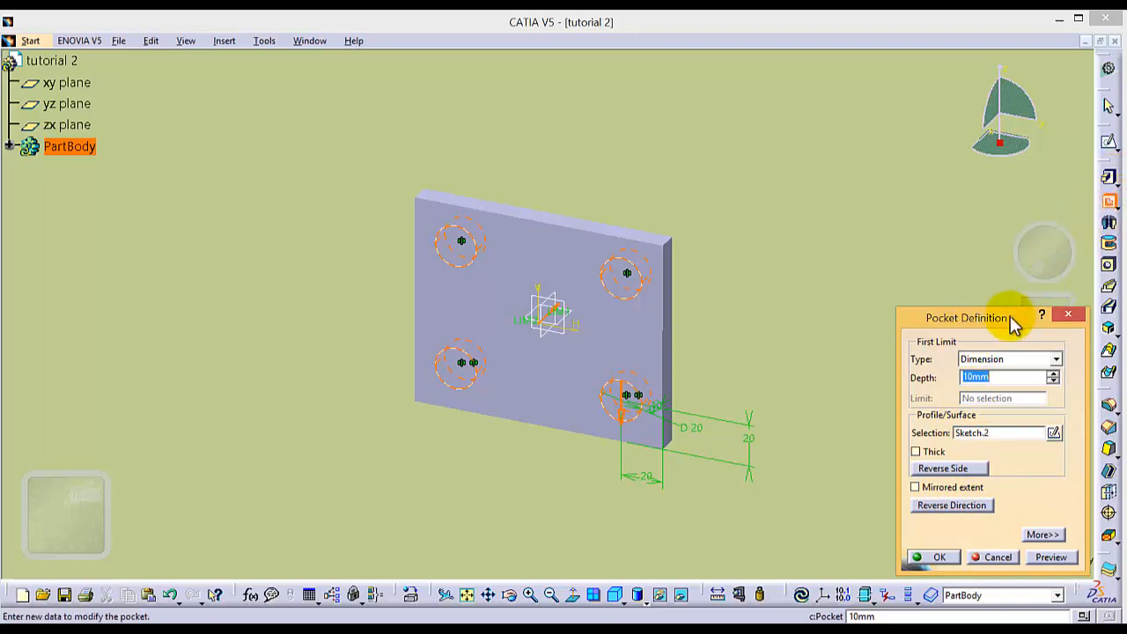
{"action": "left_click", "coordinate": [1056, 360]}
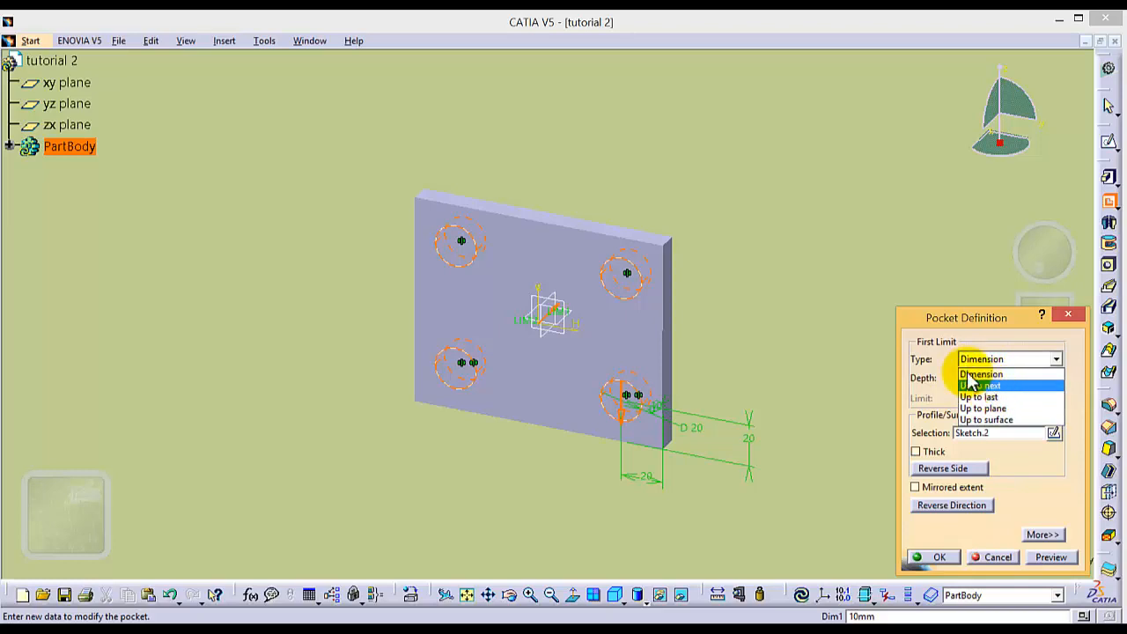
{"action": "left_click", "coordinate": [945, 363]}
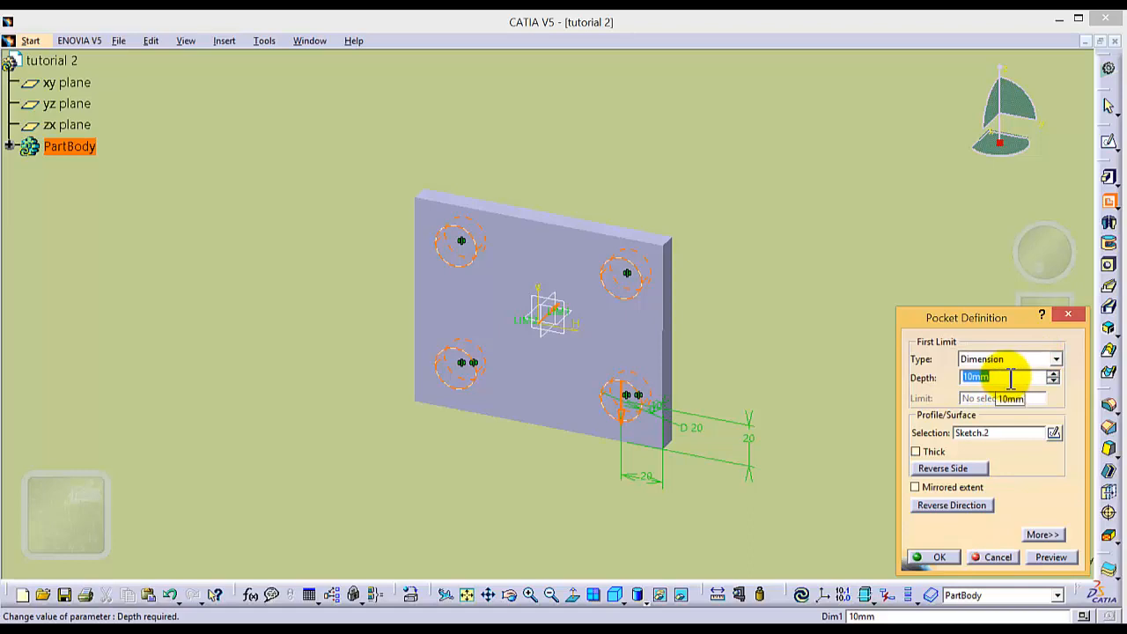
{"action": "left_click", "coordinate": [1056, 359]}
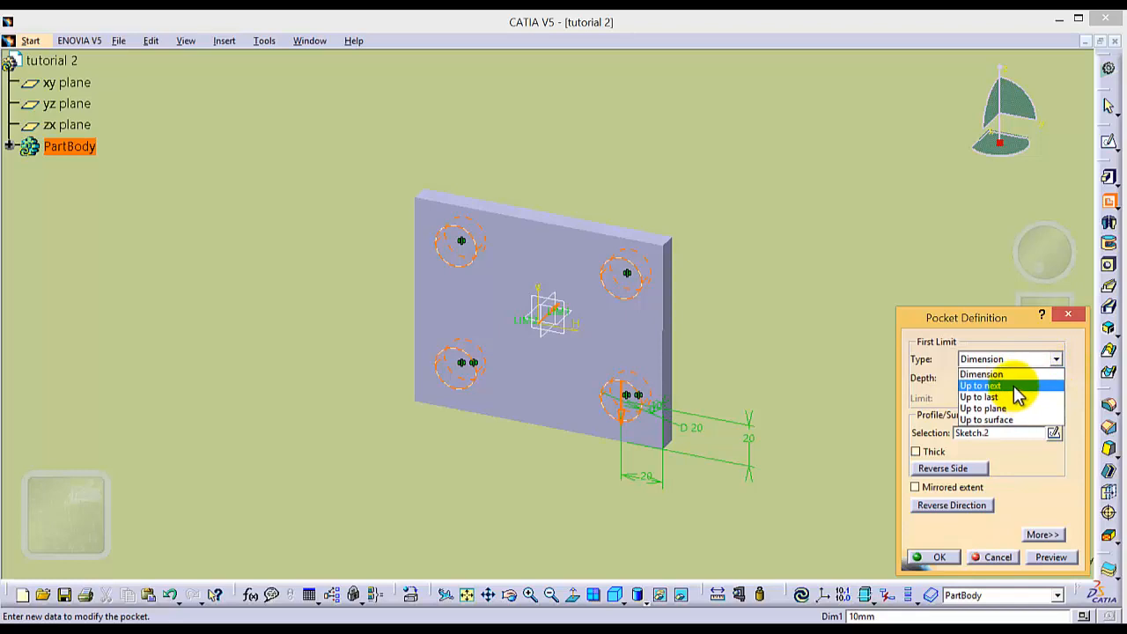
{"action": "left_click", "coordinate": [1012, 385]}
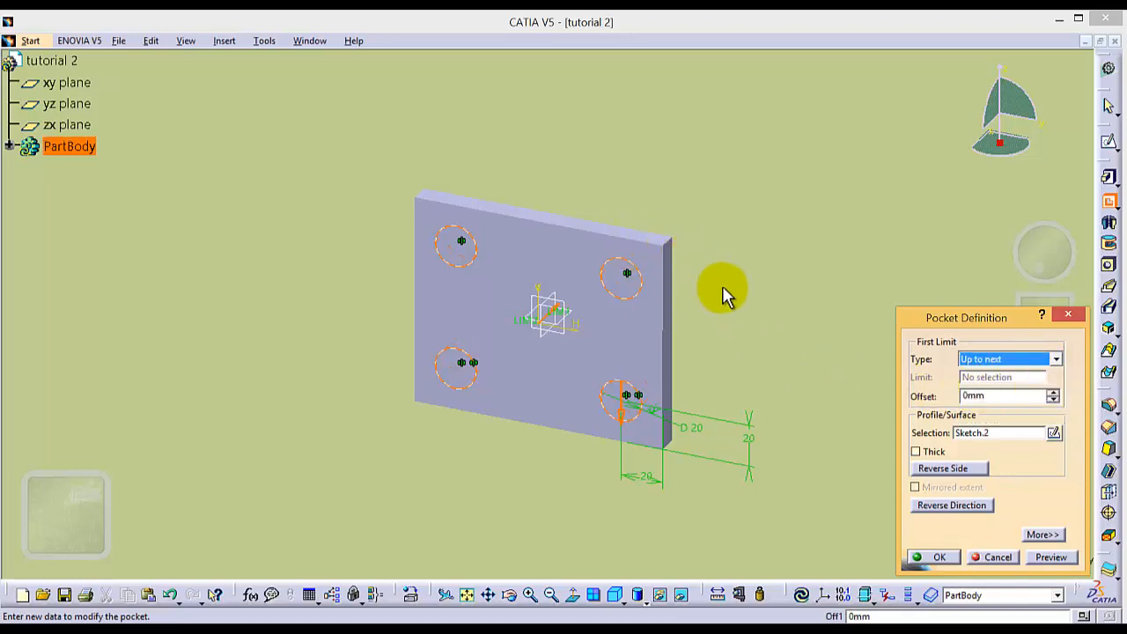
{"action": "left_click", "coordinate": [1056, 359]}
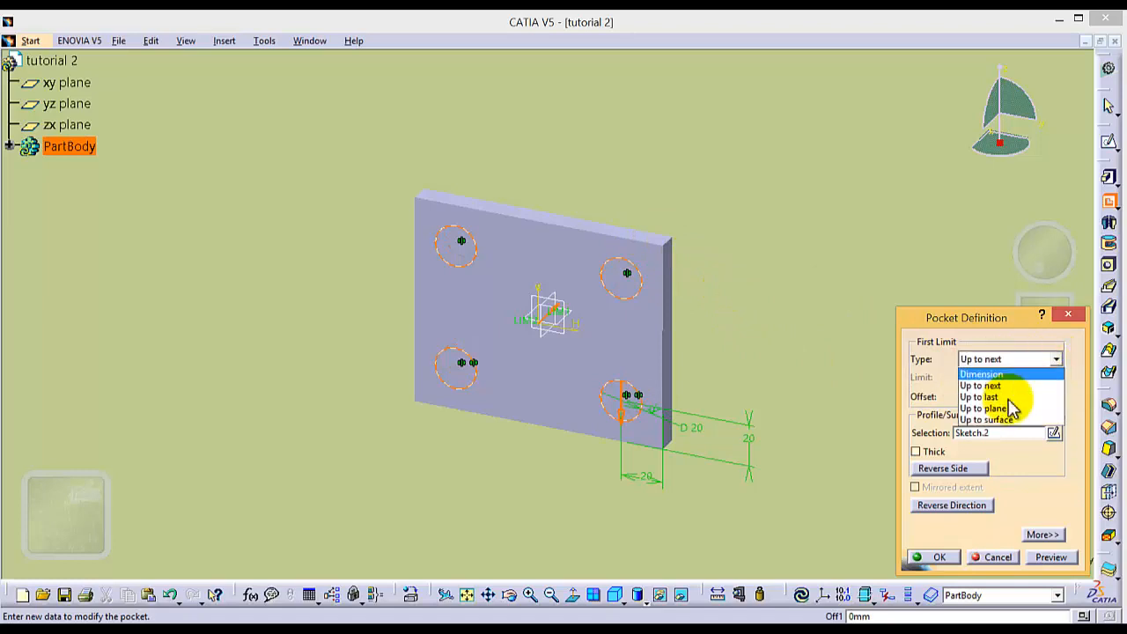
{"action": "left_click", "coordinate": [1002, 419]}
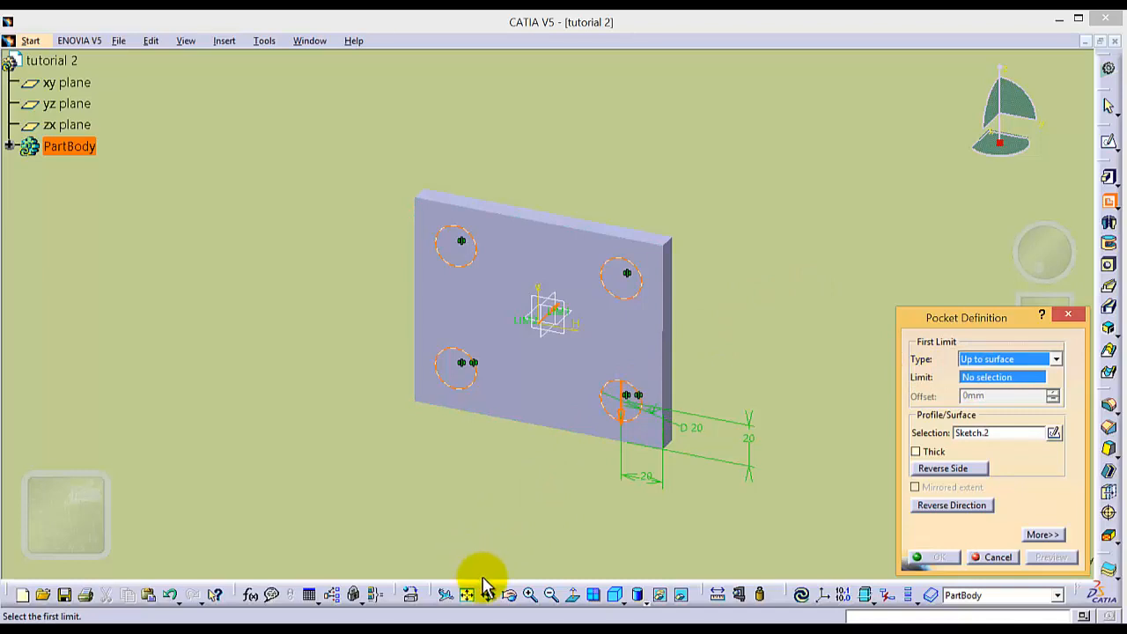
- Use the plate's back face as the pocket's limit and cut the four holes through the plate
{"action": "left_click", "coordinate": [509, 596]}
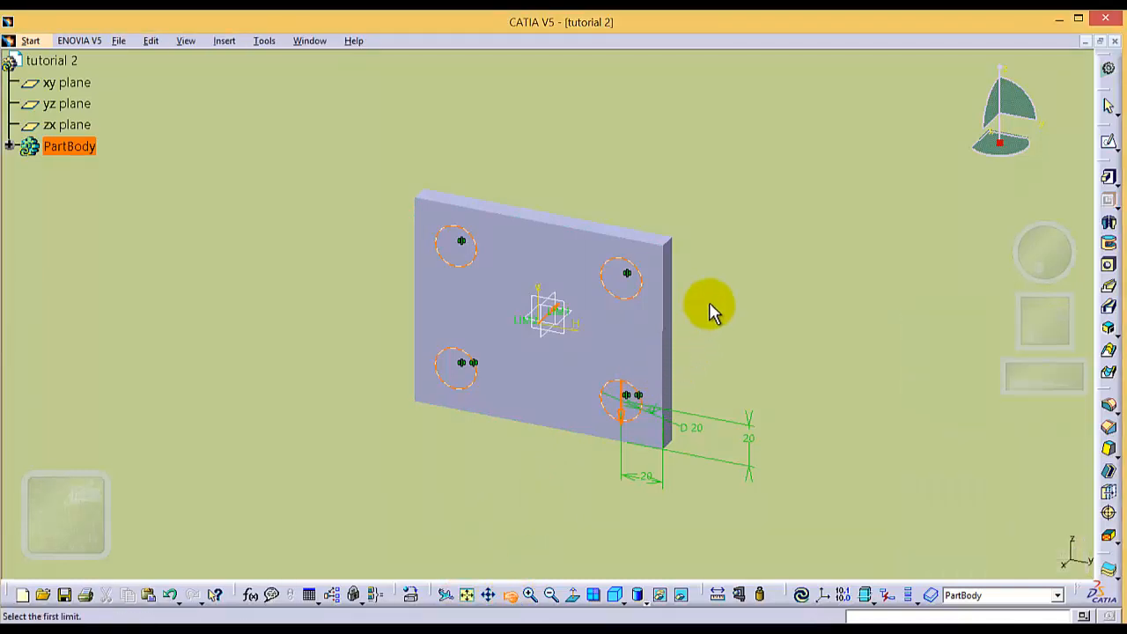
{"action": "left_click_drag", "start_coordinate": [711, 310], "coordinate": [479, 396]}
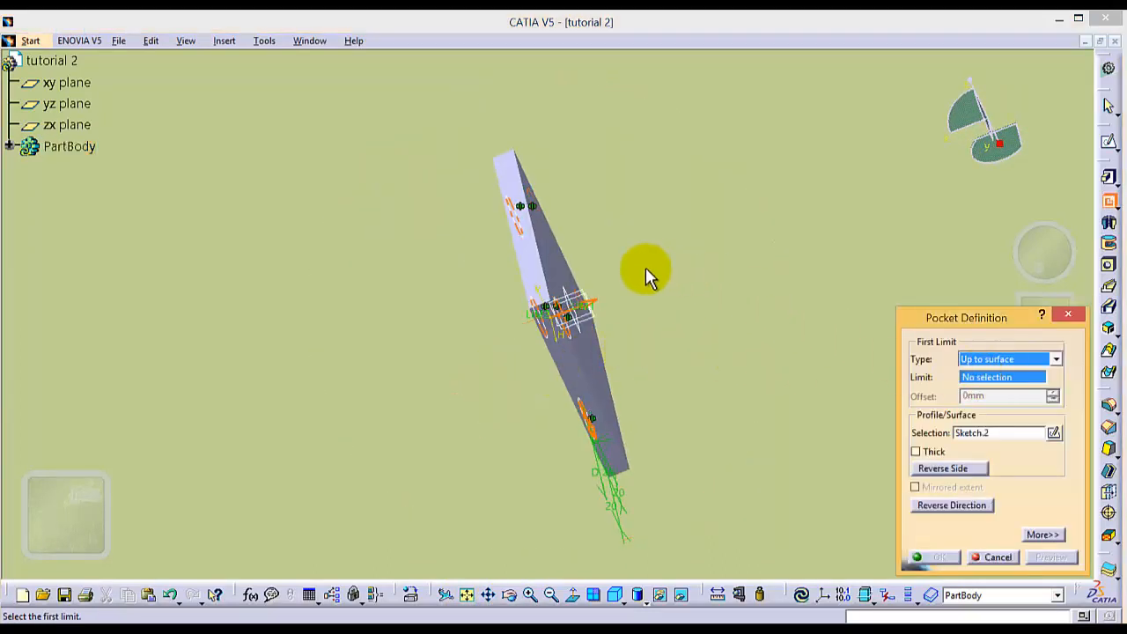
{"action": "left_click", "coordinate": [549, 256]}
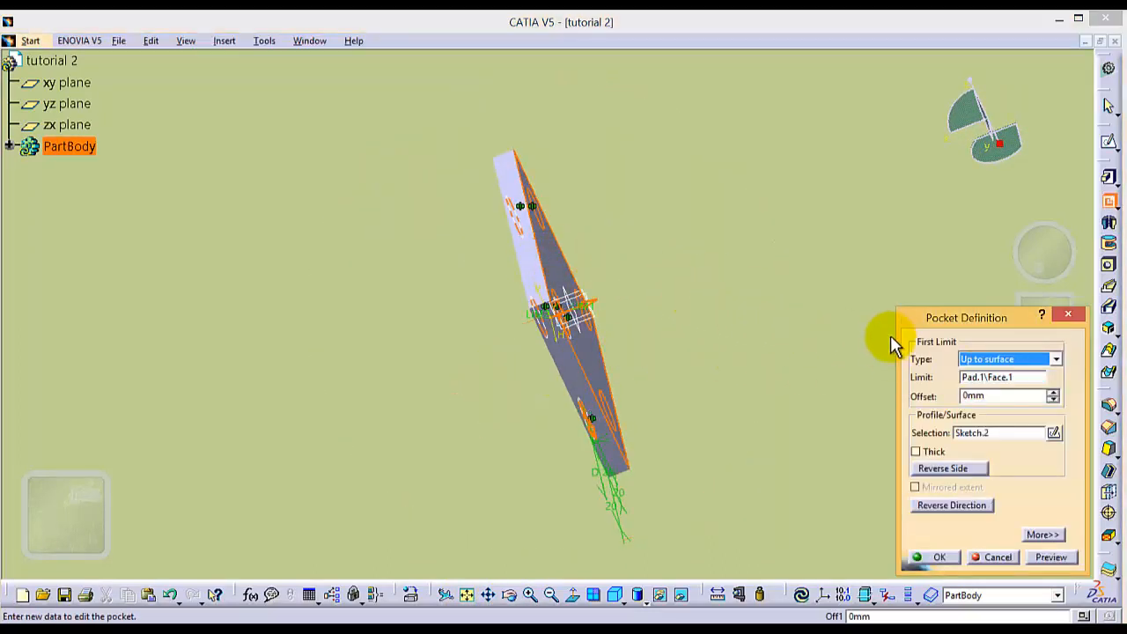
{"action": "left_click", "coordinate": [949, 557]}
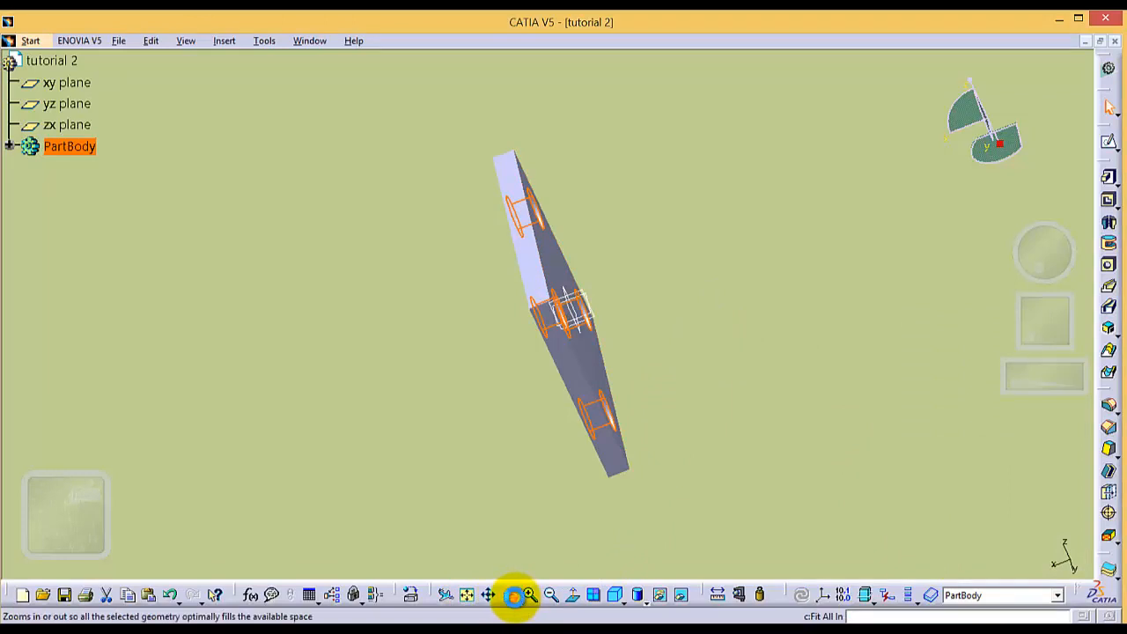
- Open a new sketch on the plate's large front face
{"action": "left_click", "coordinate": [510, 595]}
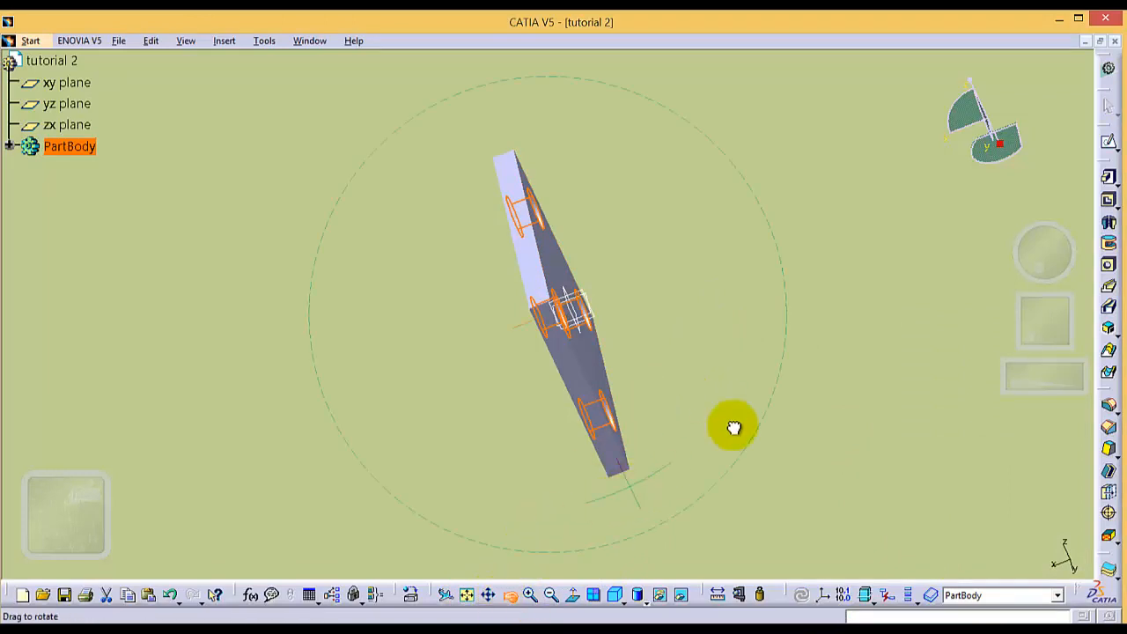
{"action": "left_click_drag", "start_coordinate": [732, 428], "coordinate": [405, 246]}
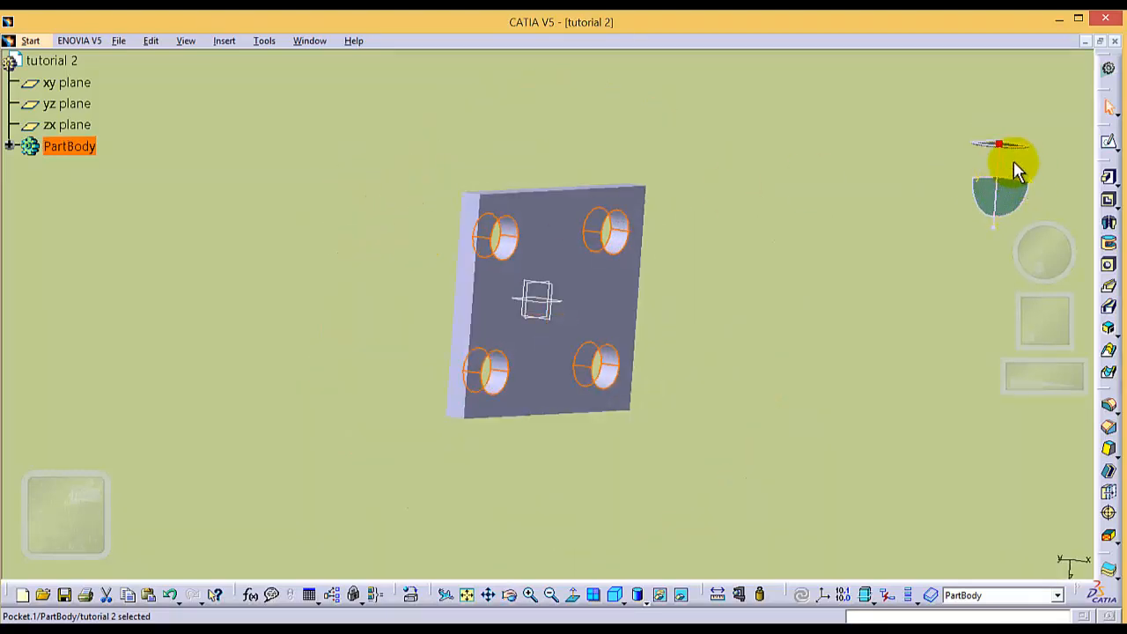
{"action": "left_click", "coordinate": [619, 602]}
{"action": "left_click", "coordinate": [756, 340]}
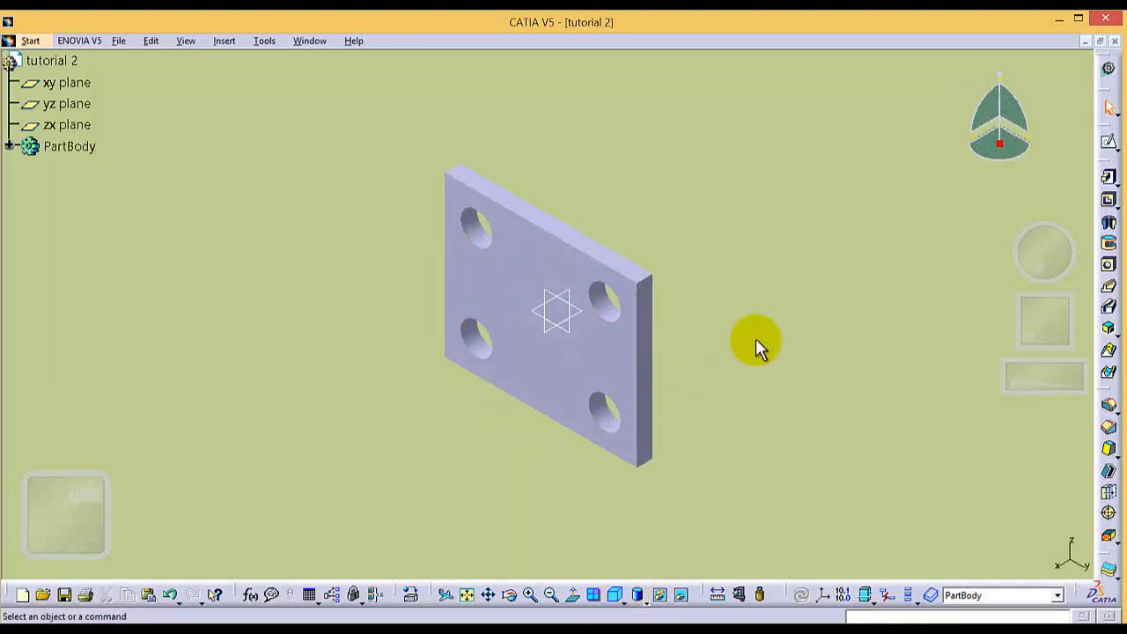
{"action": "left_click", "coordinate": [669, 255]}
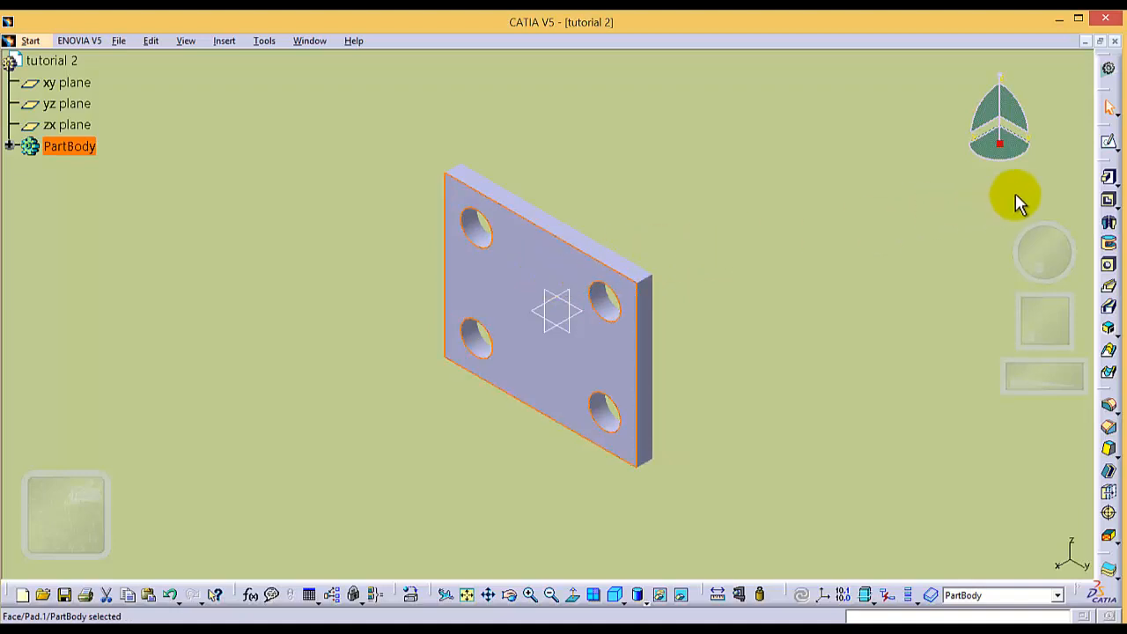
{"action": "left_click", "coordinate": [1112, 141]}
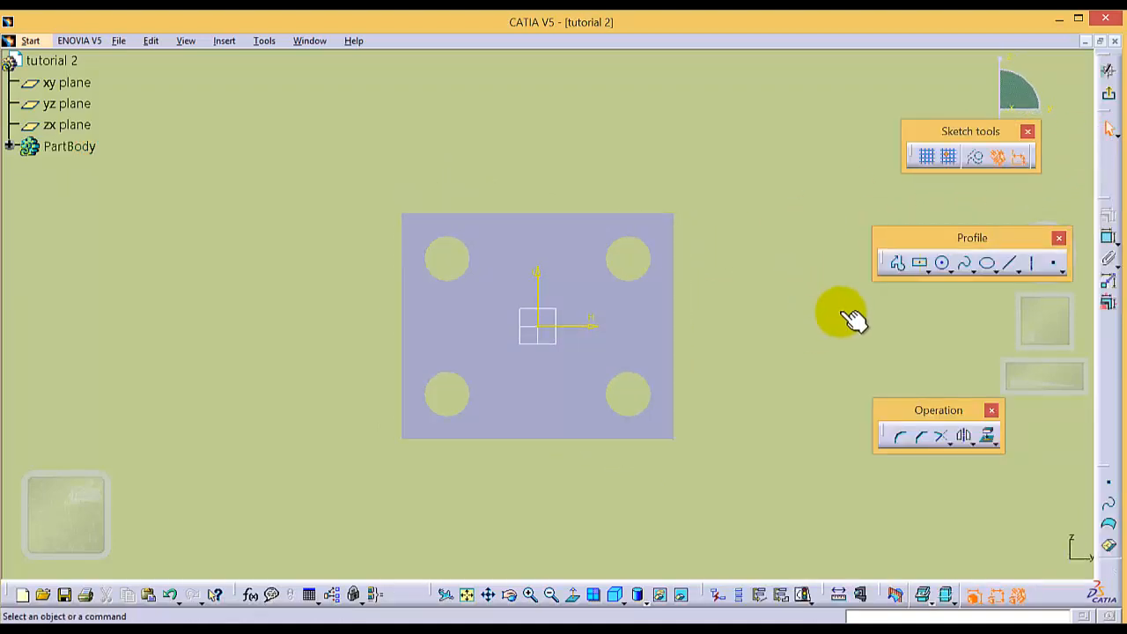
- Draw a horizontal elongated hole with a radius of about 8.7 mm just below the sketch origin
{"action": "left_click", "coordinate": [928, 271]}
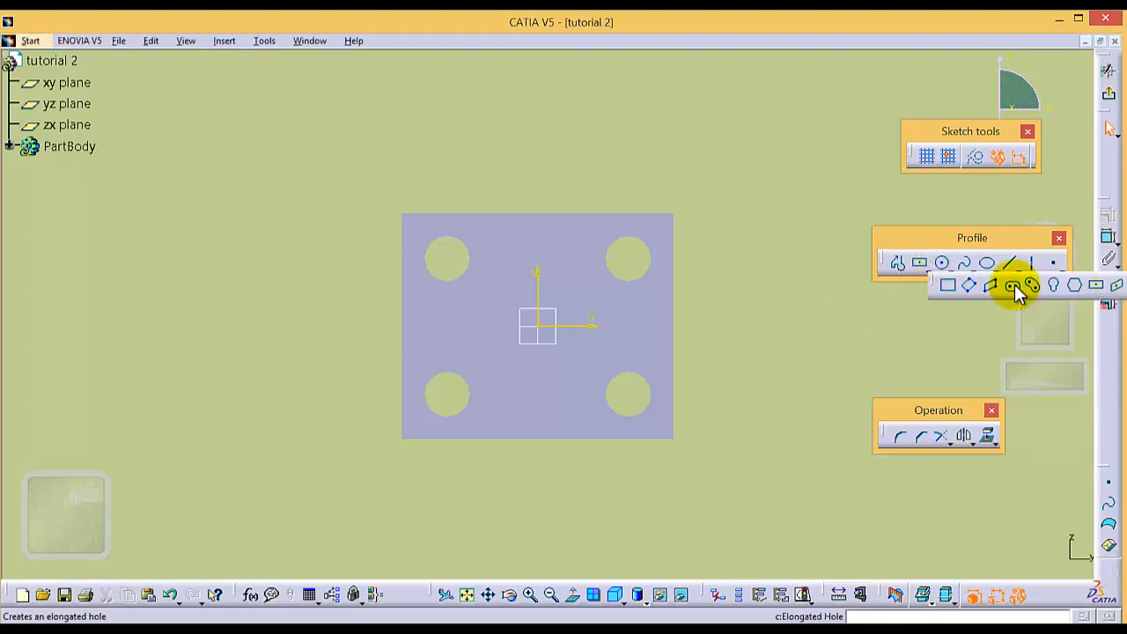
{"action": "left_click", "coordinate": [1013, 287]}
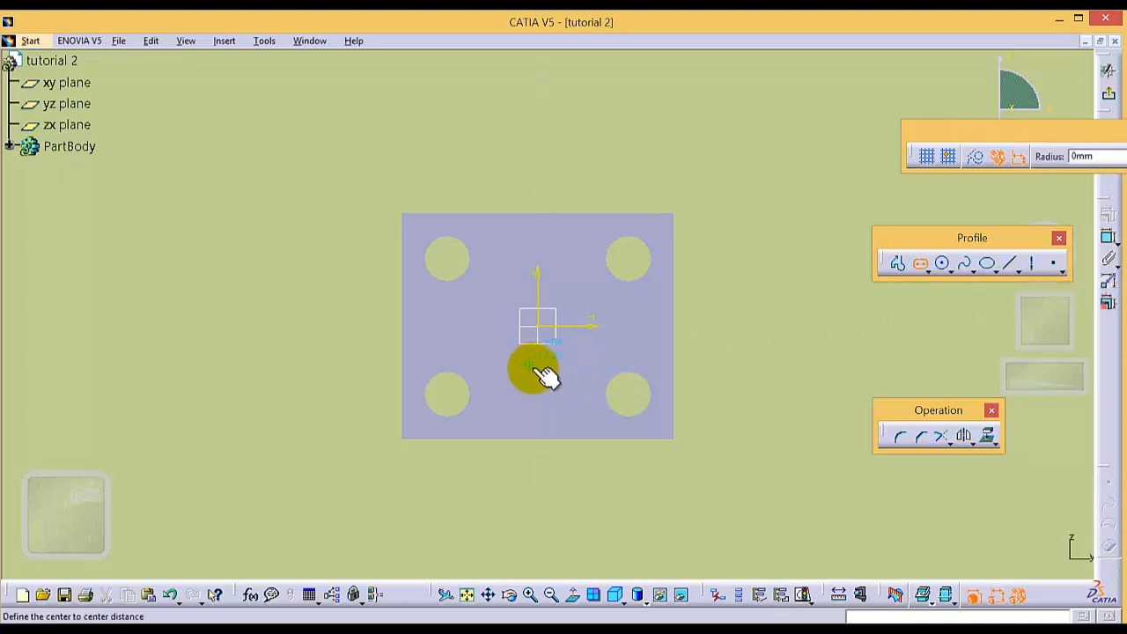
{"action": "left_click", "coordinate": [537, 368]}
{"action": "left_click", "coordinate": [599, 370]}
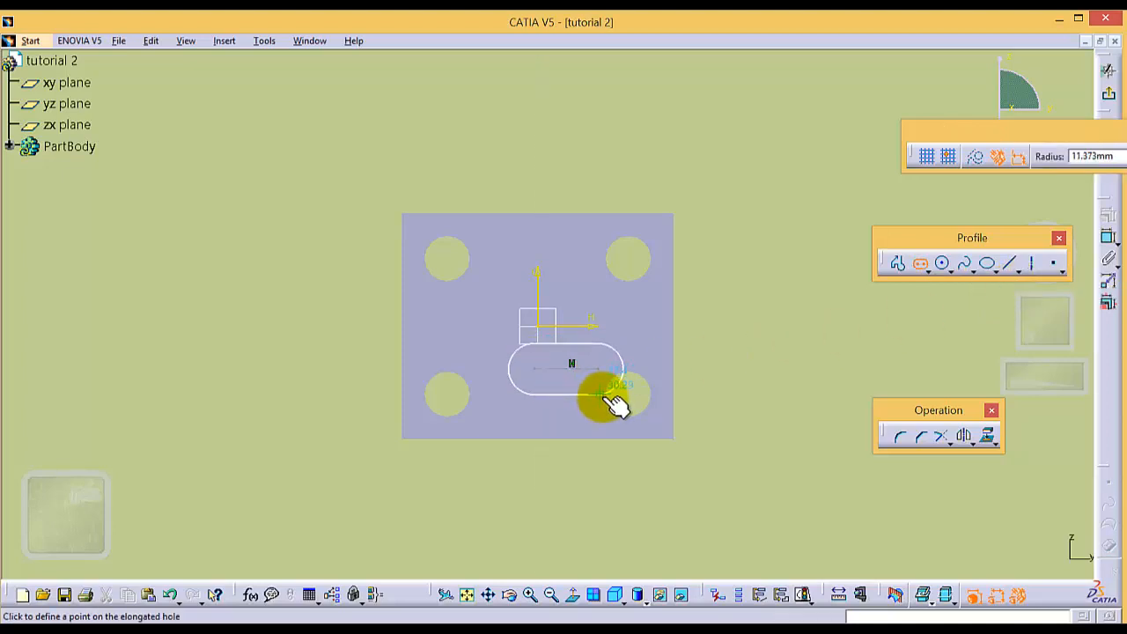
{"action": "left_click", "coordinate": [586, 391]}
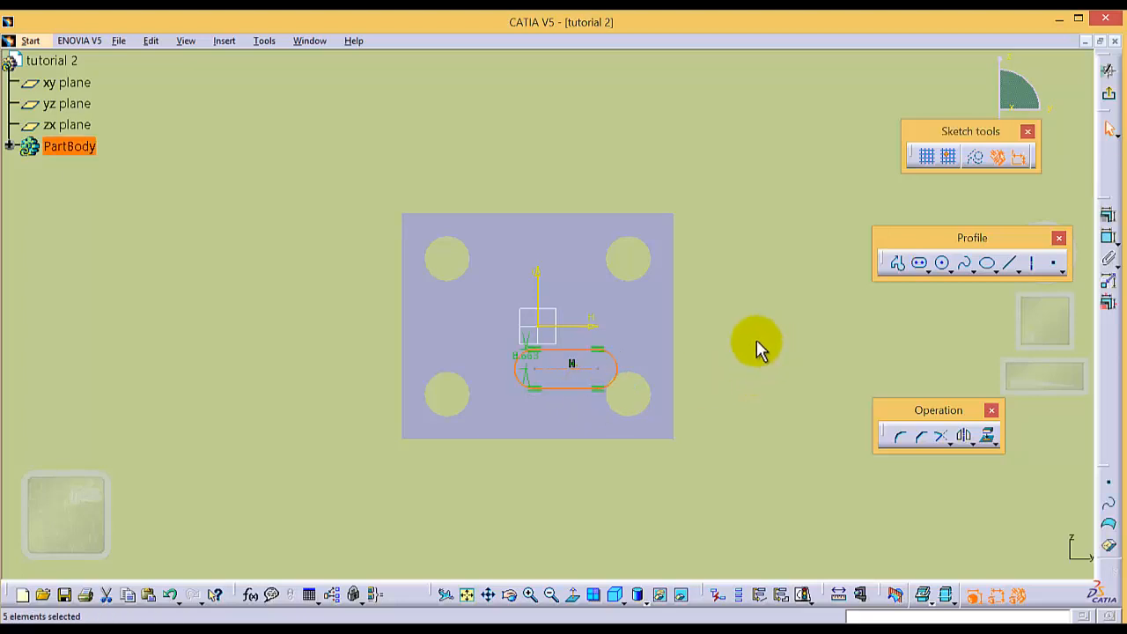
{"action": "left_click", "coordinate": [752, 365]}
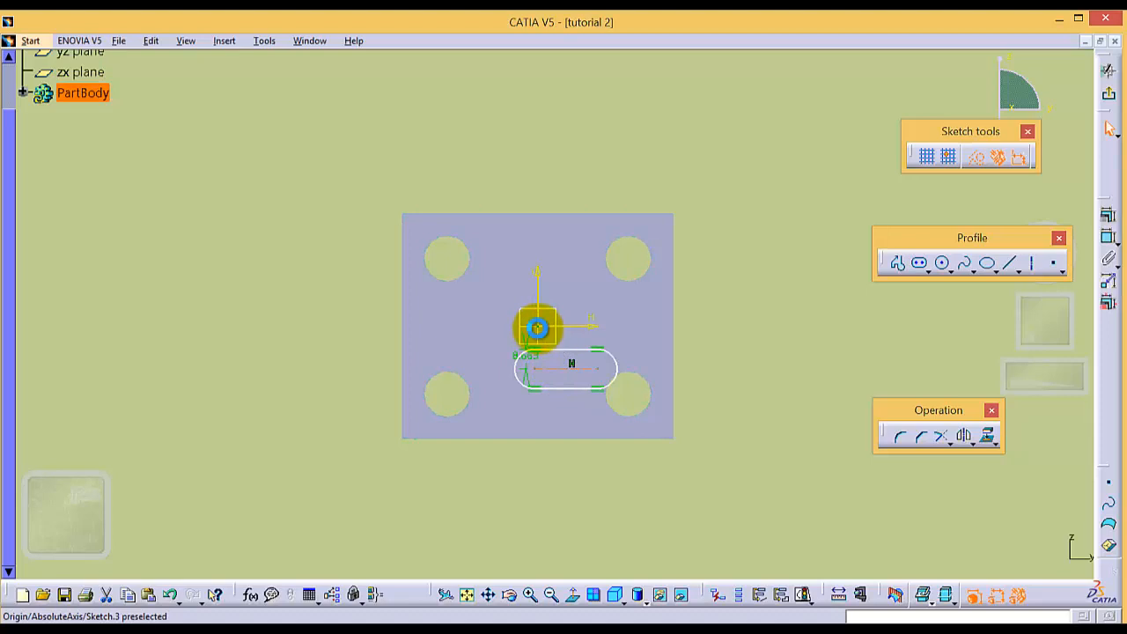
- Constrain the sketch origin as the midpoint of the slot's centerline and stretch the slot to about 75 mm between its arc centers
{"action": "left_click", "coordinate": [538, 328], "text": "ctrl"}
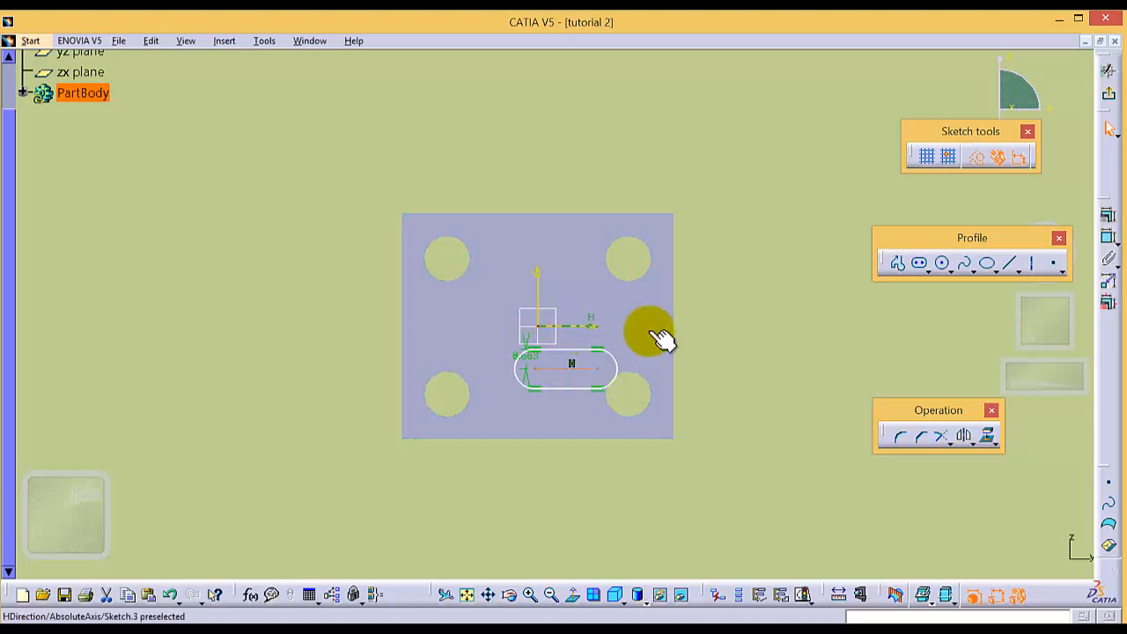
{"action": "left_click", "coordinate": [1108, 218]}
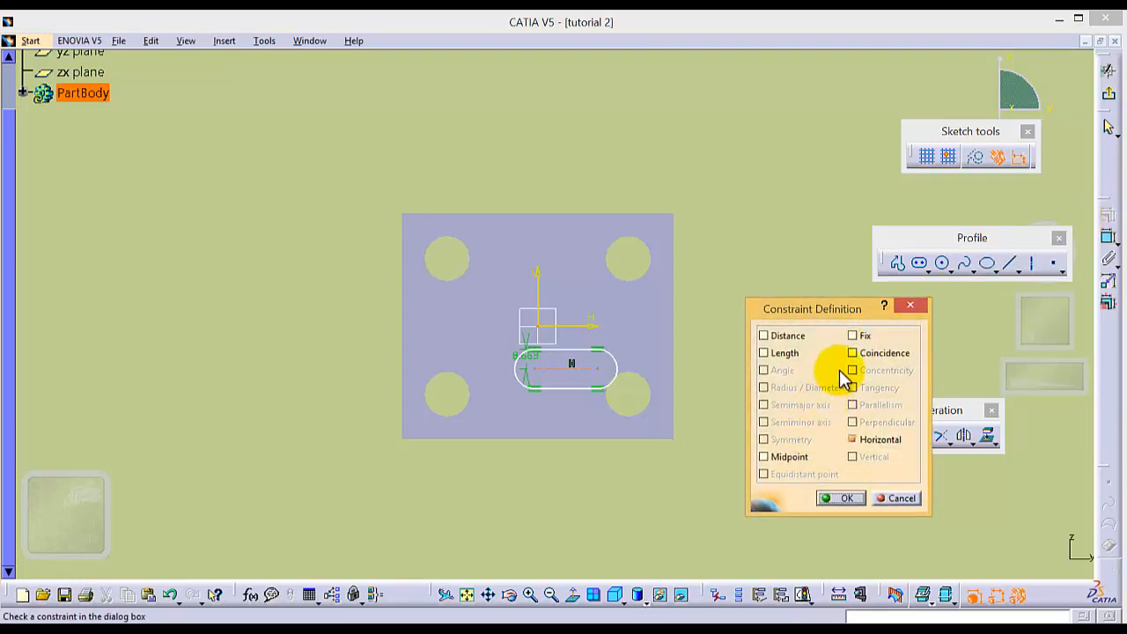
{"action": "left_click", "coordinate": [765, 457]}
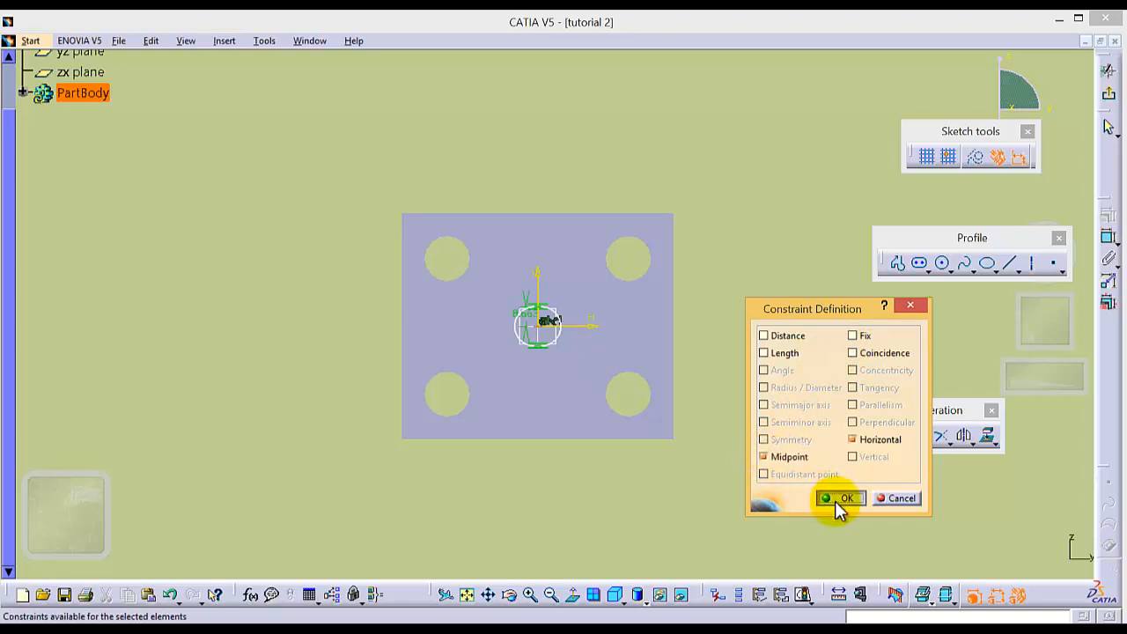
{"action": "left_click", "coordinate": [841, 499]}
{"action": "left_click_drag", "start_coordinate": [576, 326], "coordinate": [656, 335]}
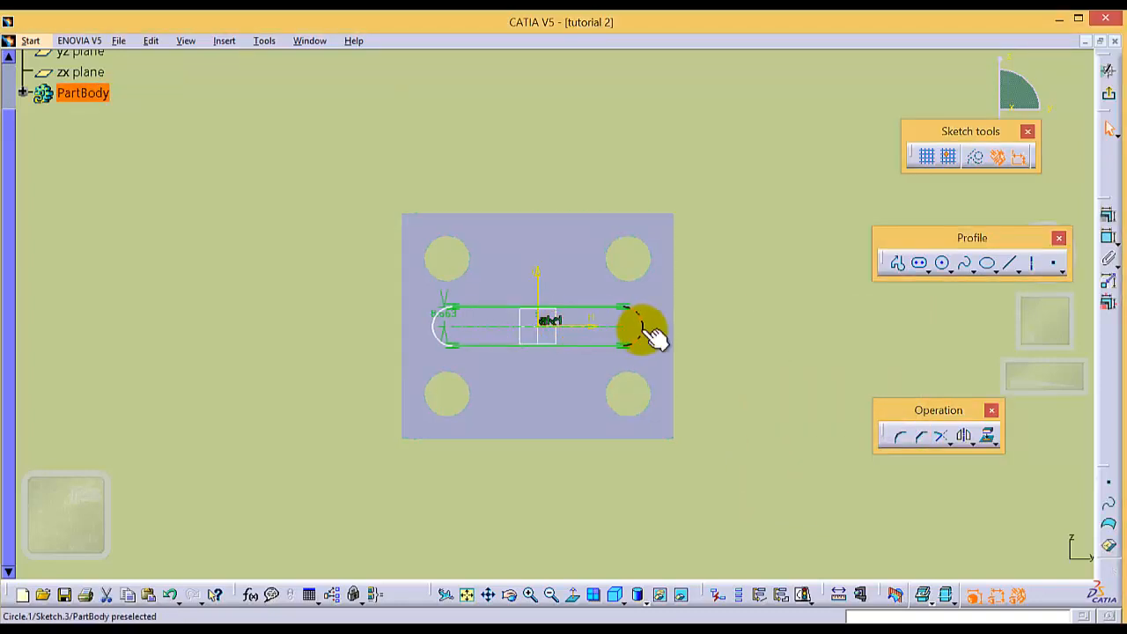
{"action": "left_click", "coordinate": [735, 357]}
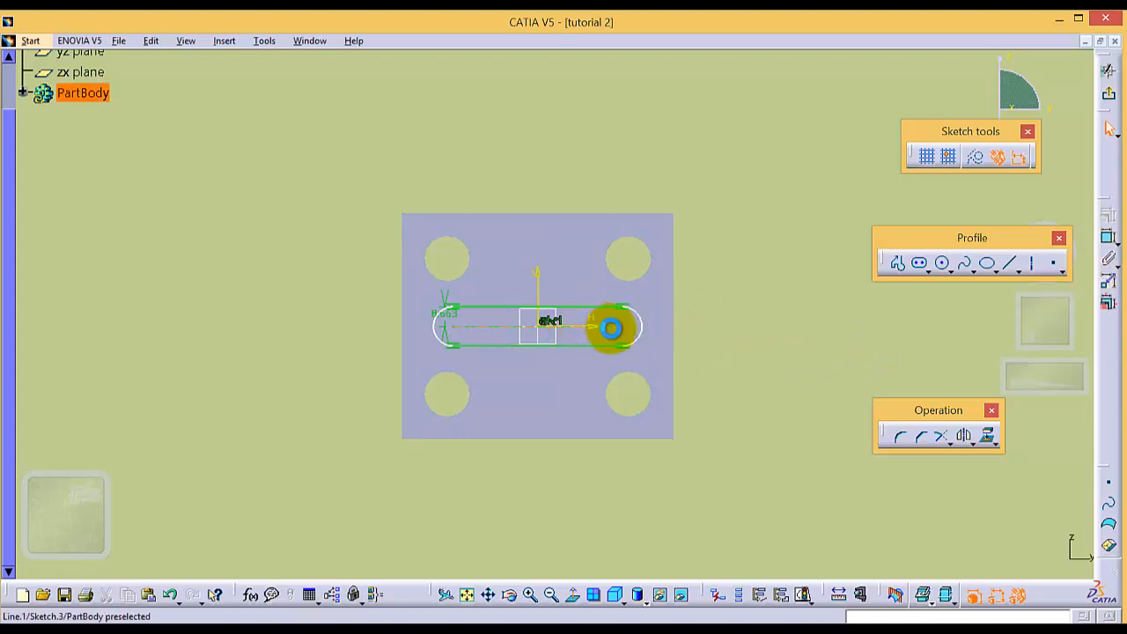
{"action": "left_click", "coordinate": [612, 329]}
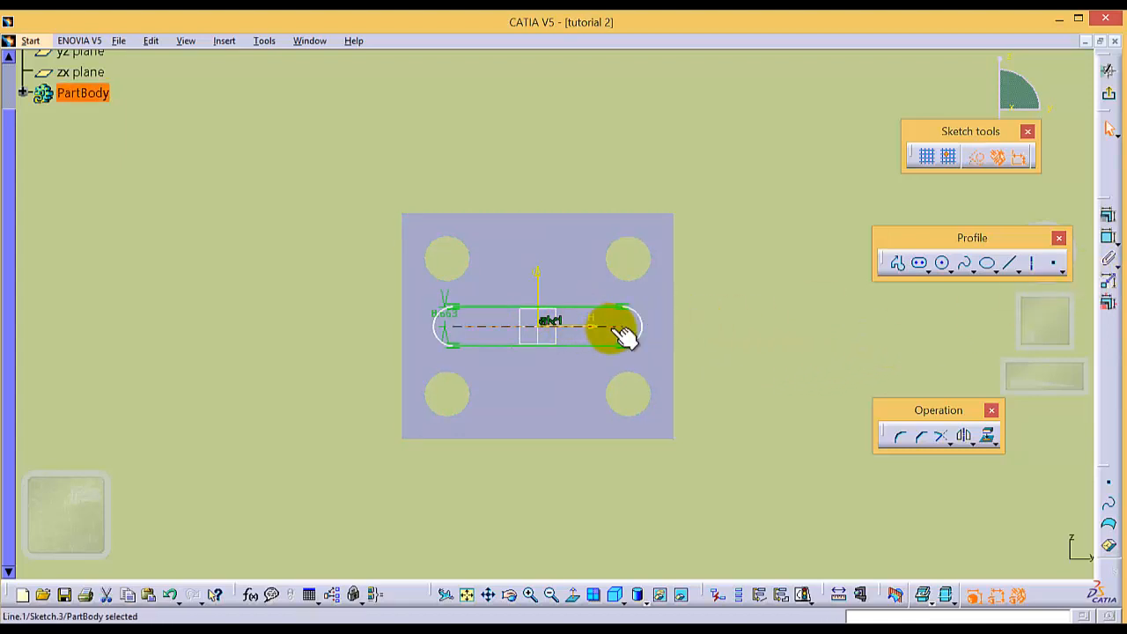
{"action": "left_click", "coordinate": [1108, 220]}
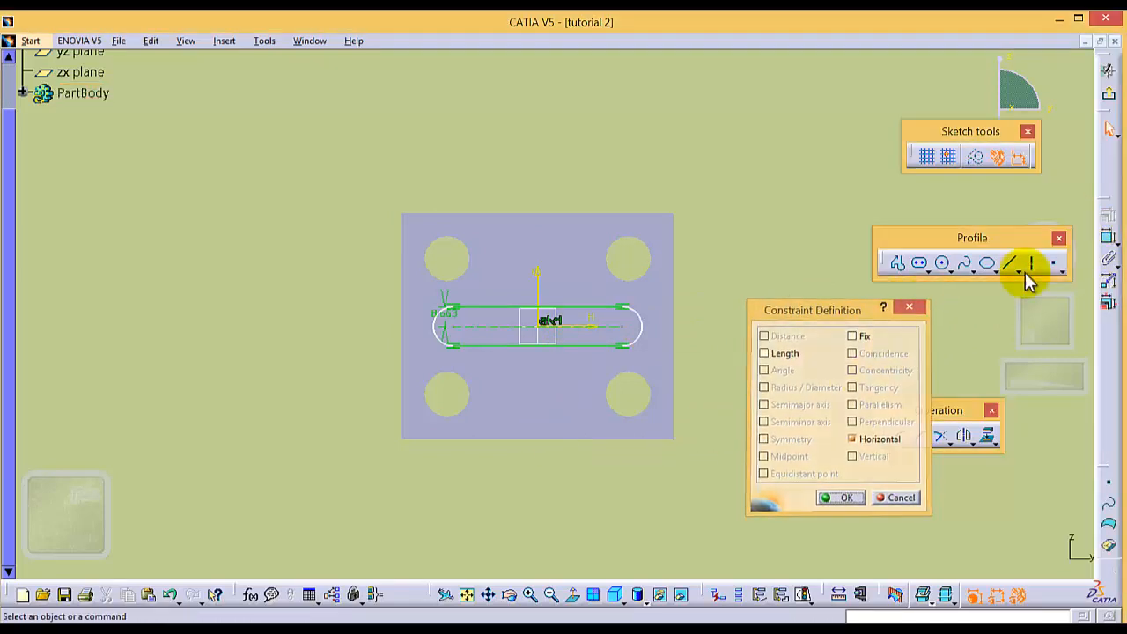
{"action": "key", "text": "Escape"}
- Dimension the length of the slot's centerline below the plate and set it to 80 mm
{"action": "left_click", "coordinate": [1109, 237]}
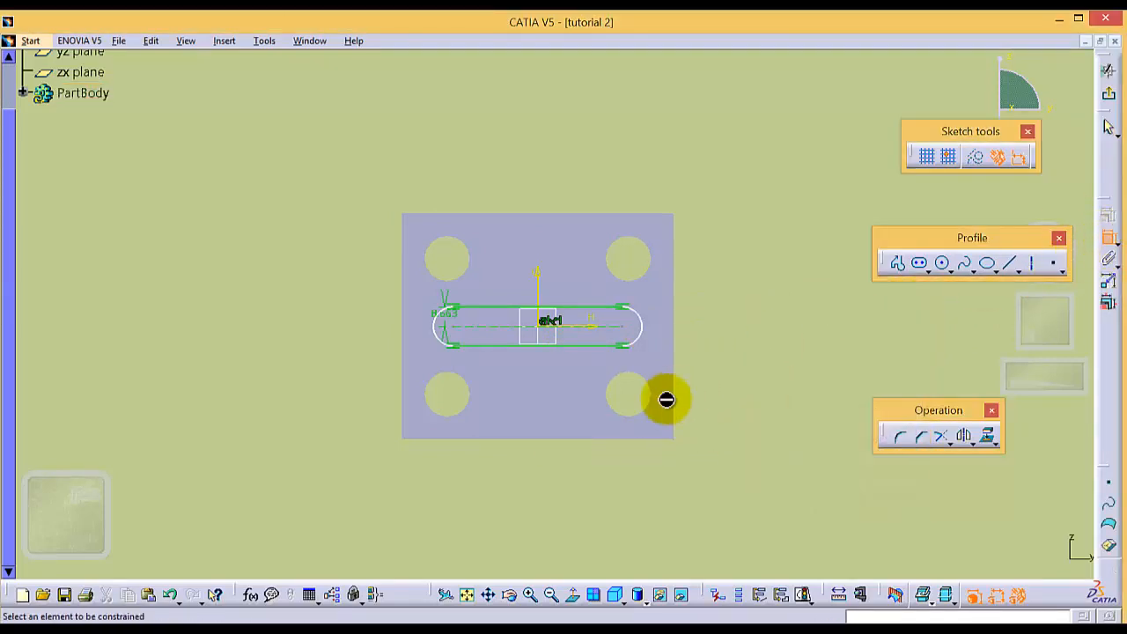
{"action": "left_click", "coordinate": [606, 326]}
{"action": "left_click", "coordinate": [547, 496]}
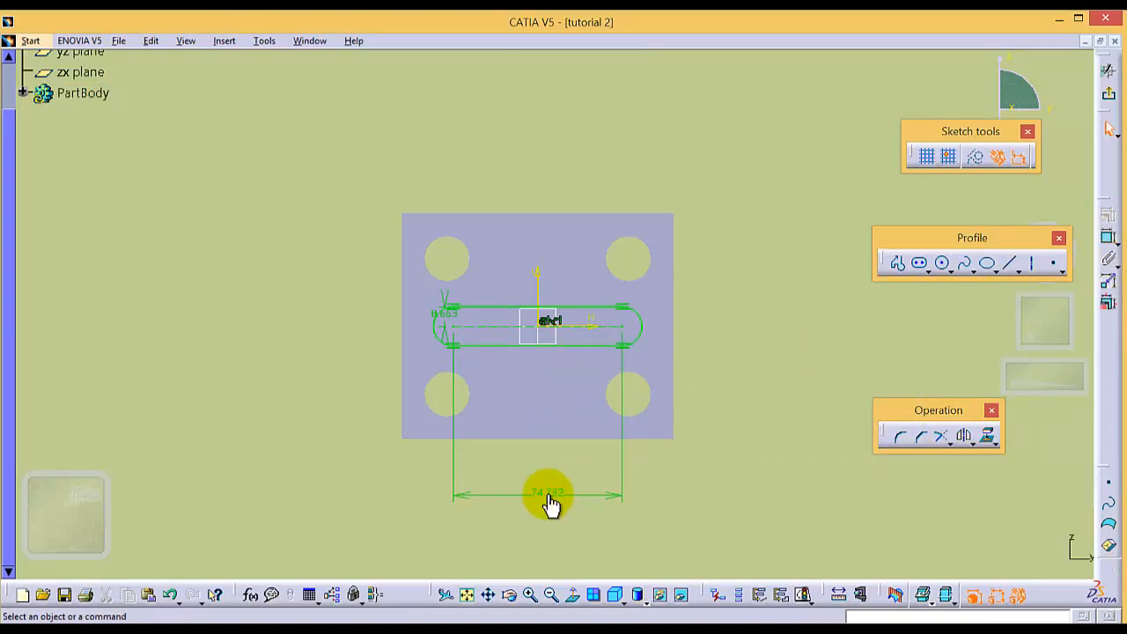
{"action": "double_click", "coordinate": [548, 497]}
{"action": "type", "text": "80"}
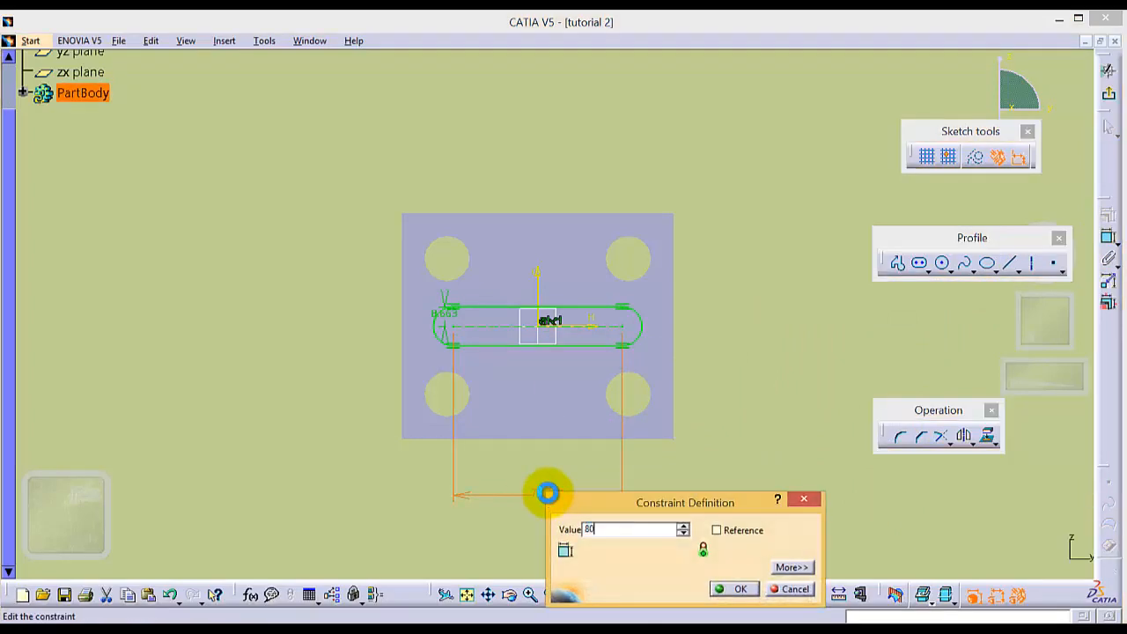
{"action": "key", "text": "Return"}
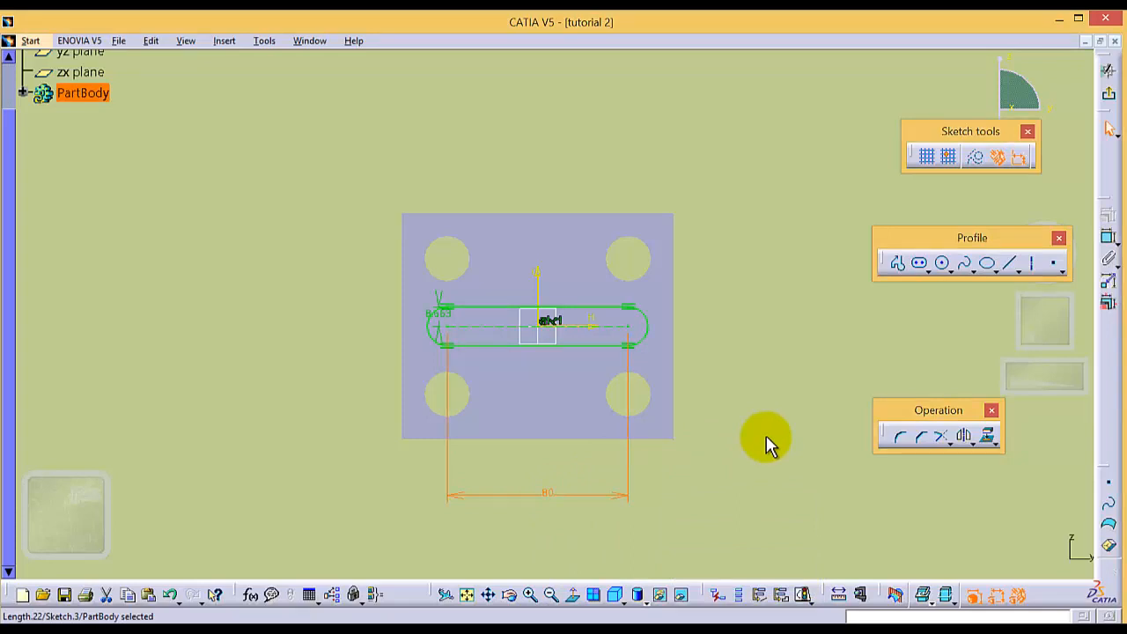
- Set the offset between the slot's centerline and upper edge to 10 mm and move that dimension to the right of the plate
{"action": "double_click", "coordinate": [442, 317]}
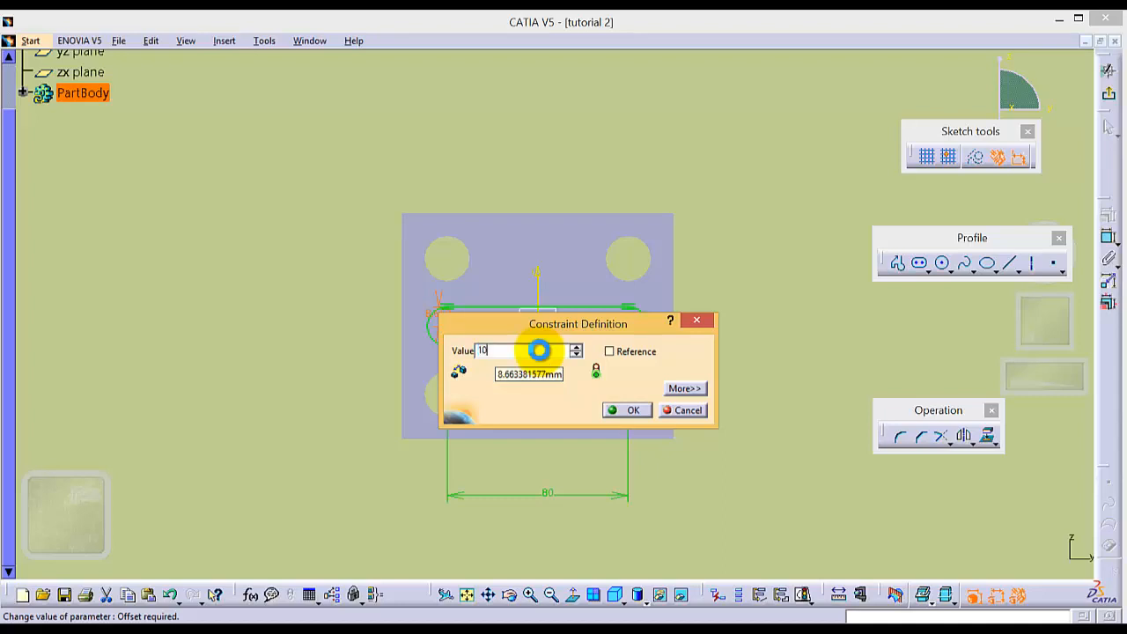
{"action": "key", "text": "Return"}
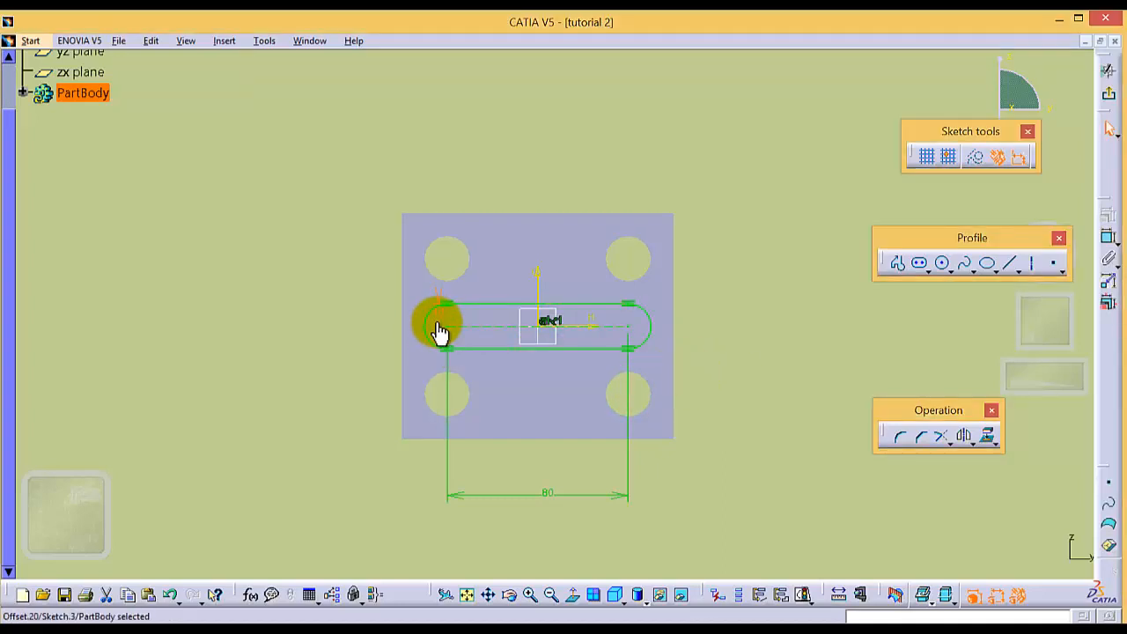
{"action": "left_click_drag", "start_coordinate": [440, 319], "coordinate": [740, 317]}
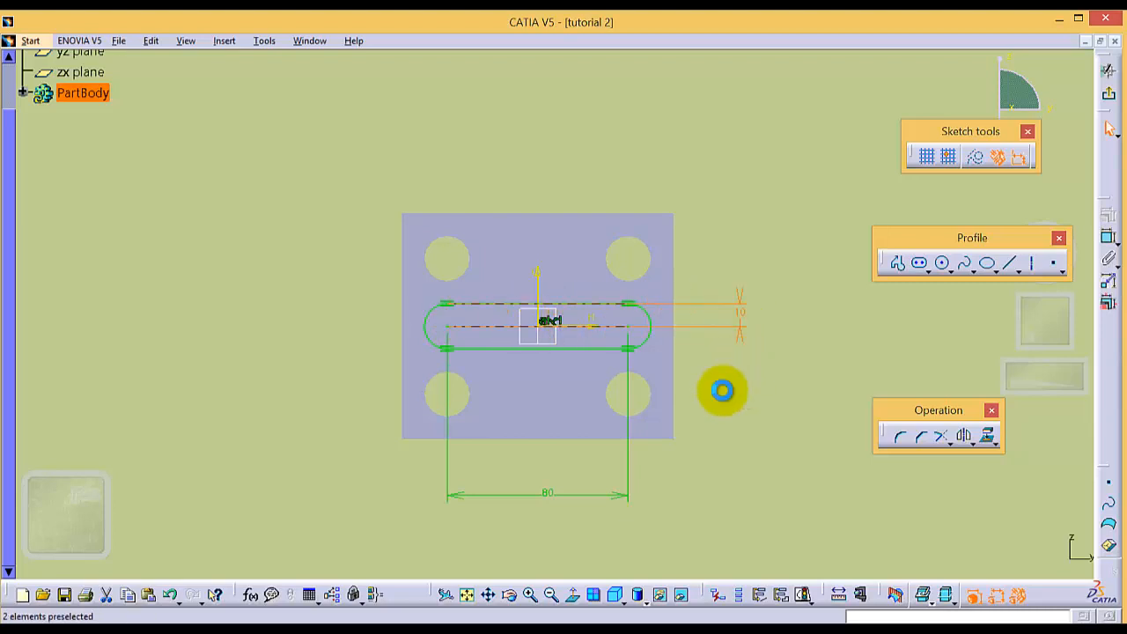
{"action": "left_click", "coordinate": [722, 390]}
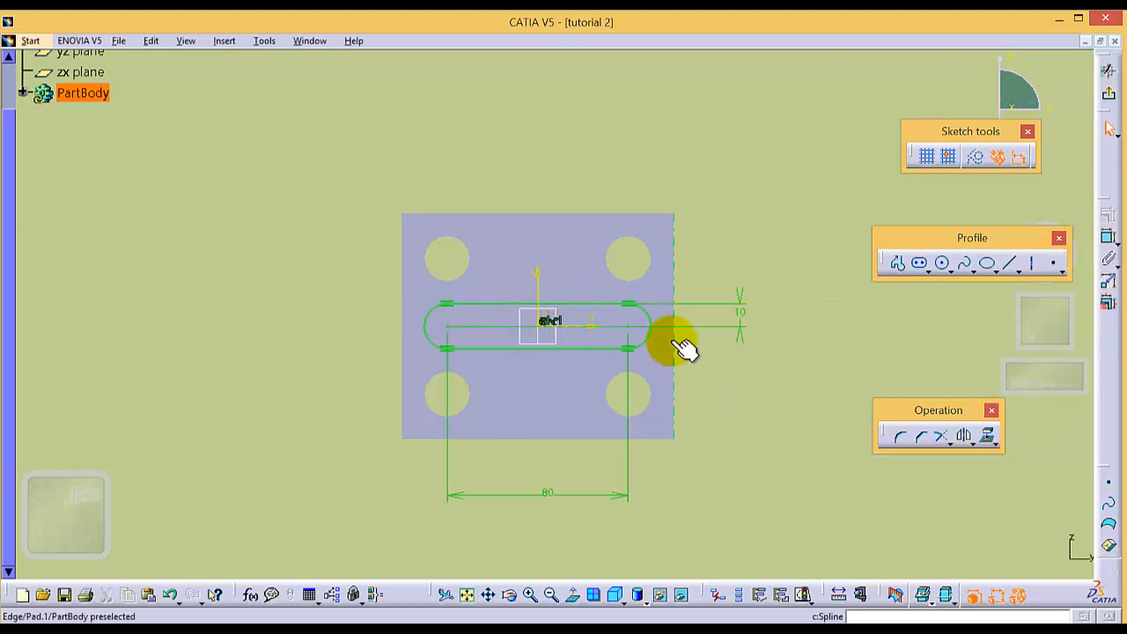
- Replace the slot's 10 mm offset dimension with a radius dimension on its right end arc and exit the sketch
{"action": "right_click", "coordinate": [743, 313]}
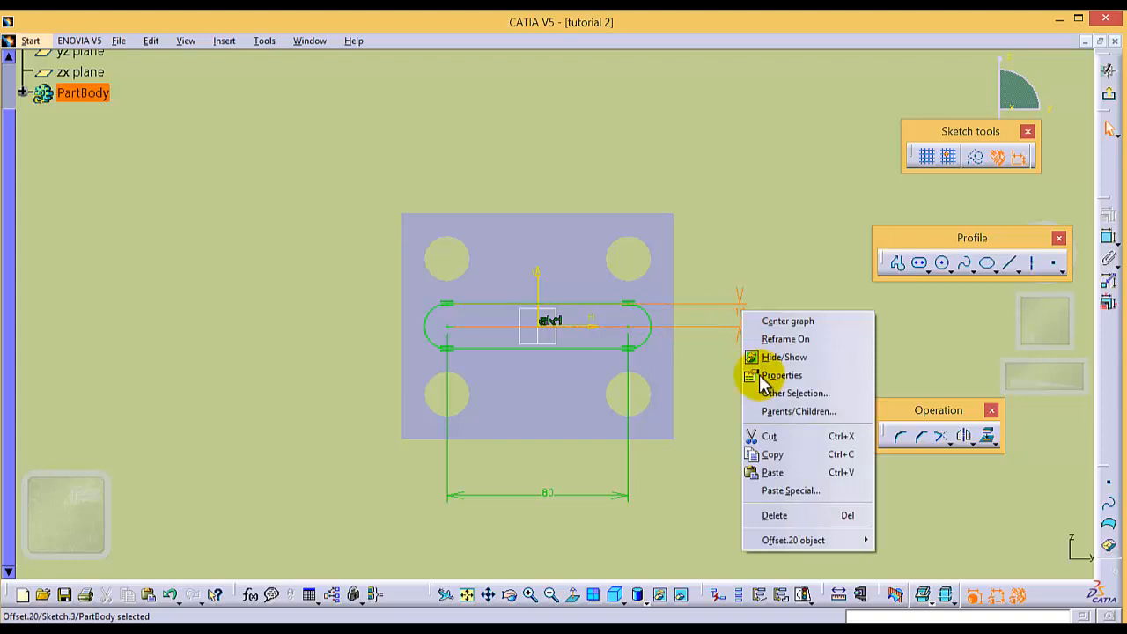
{"action": "left_click", "coordinate": [784, 517]}
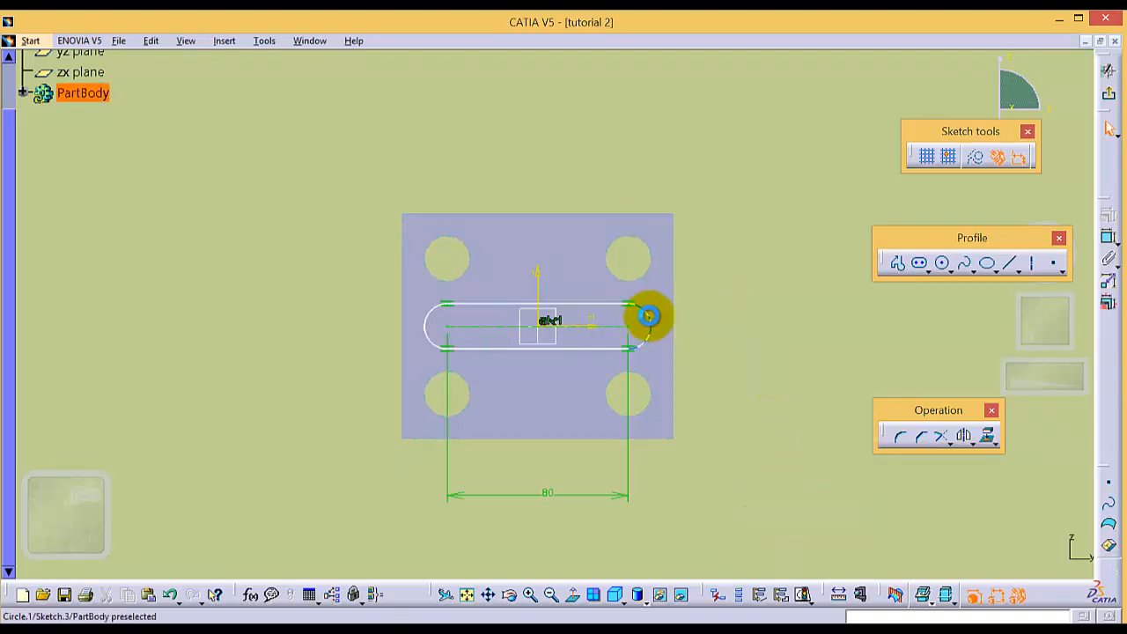
{"action": "left_click", "coordinate": [648, 315]}
{"action": "left_click", "coordinate": [1108, 238]}
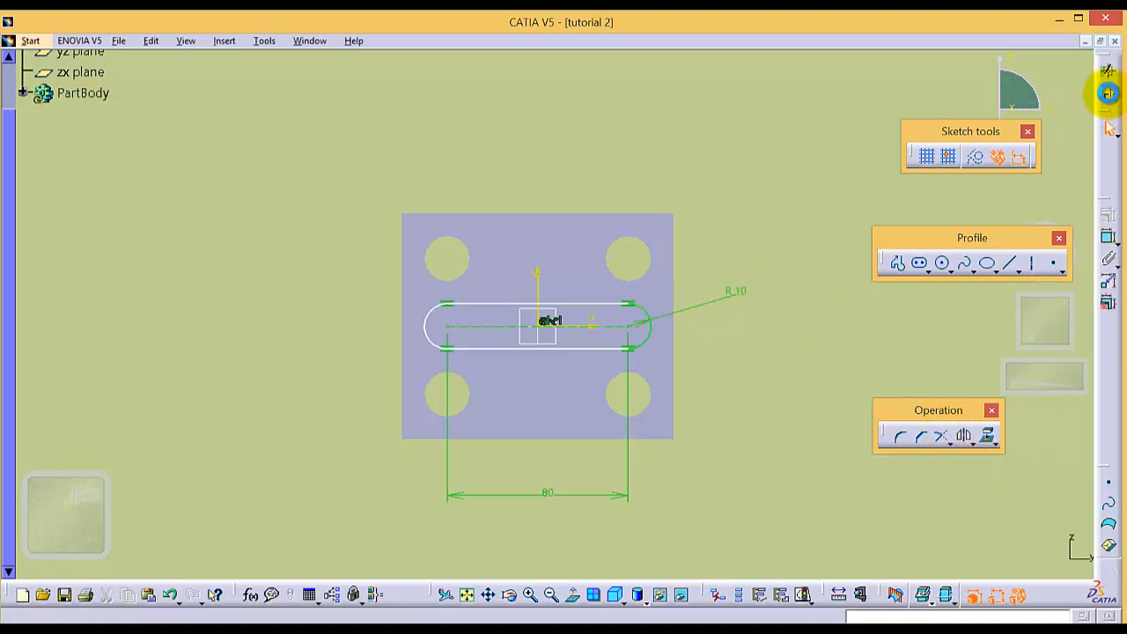
{"action": "left_click", "coordinate": [1108, 92]}
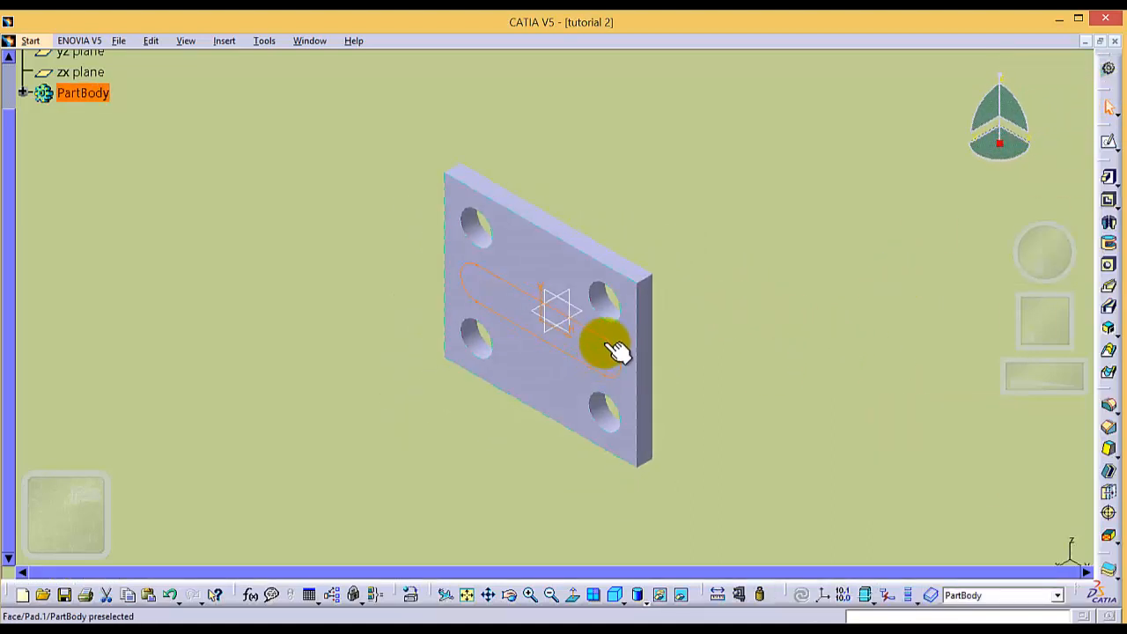
- Cut the elongated hole through the plate with a Pocket from the slot sketch, using the Dimension limit type and 10 mm depth
{"action": "left_click", "coordinate": [1116, 208]}
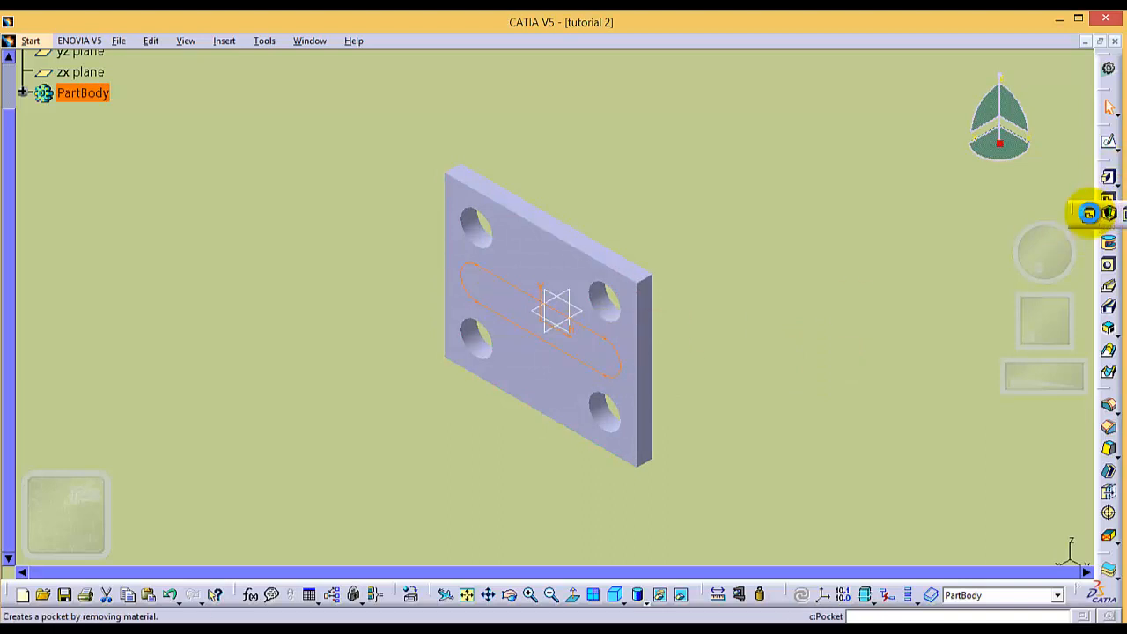
{"action": "left_click", "coordinate": [1089, 213]}
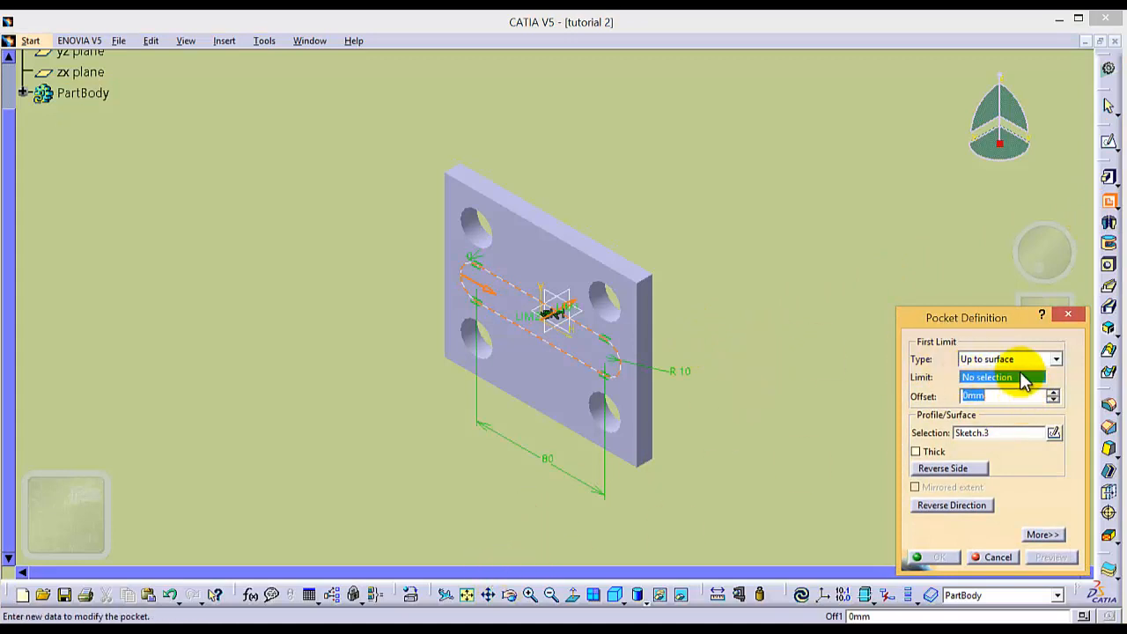
{"action": "left_click", "coordinate": [1056, 357]}
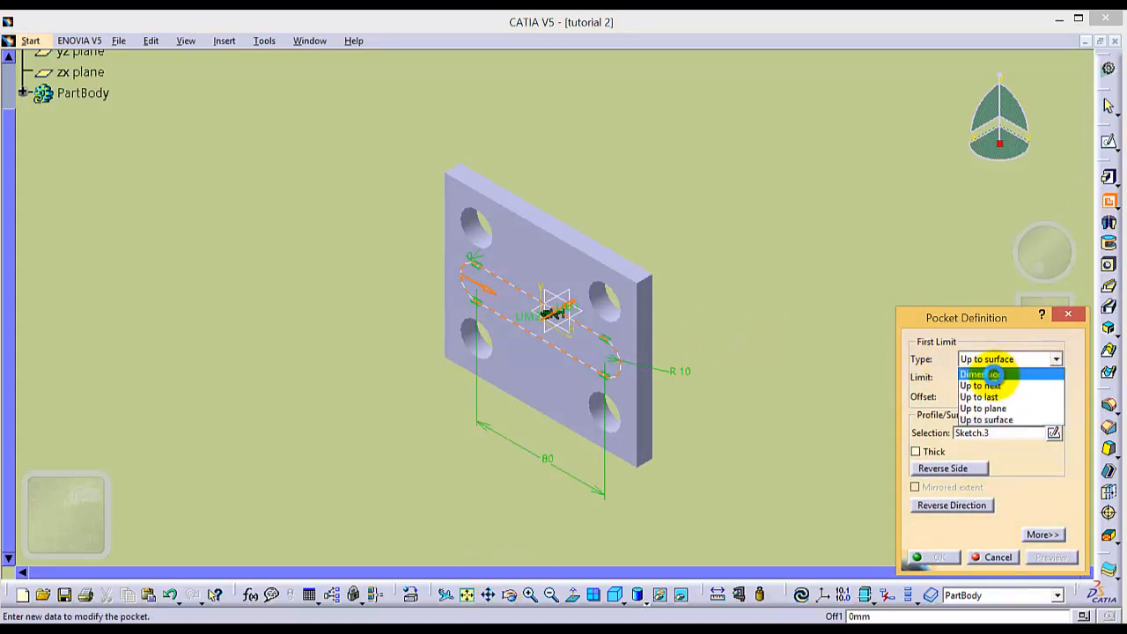
{"action": "left_click", "coordinate": [980, 373]}
{"action": "double_click", "coordinate": [1002, 377]}
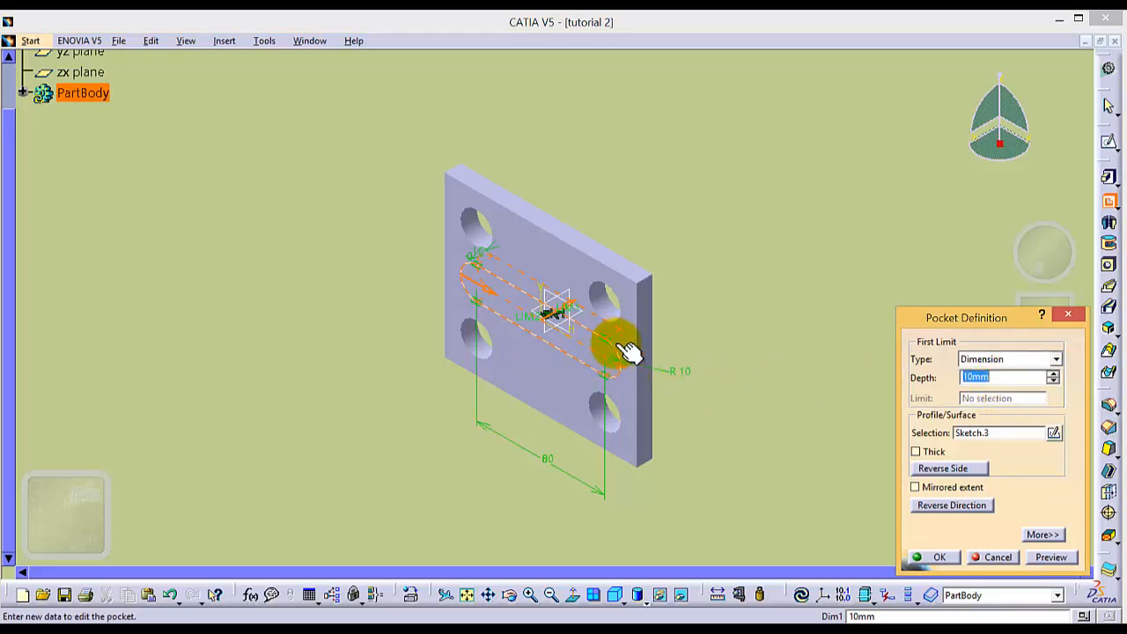
{"action": "left_click", "coordinate": [954, 472]}
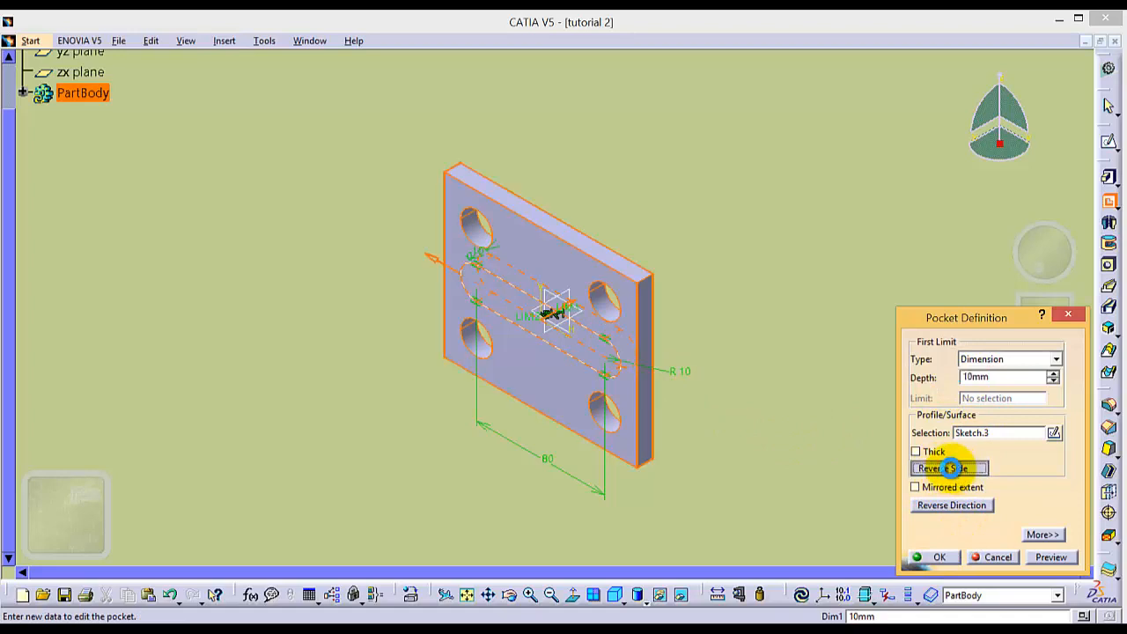
{"action": "left_click", "coordinate": [939, 555]}
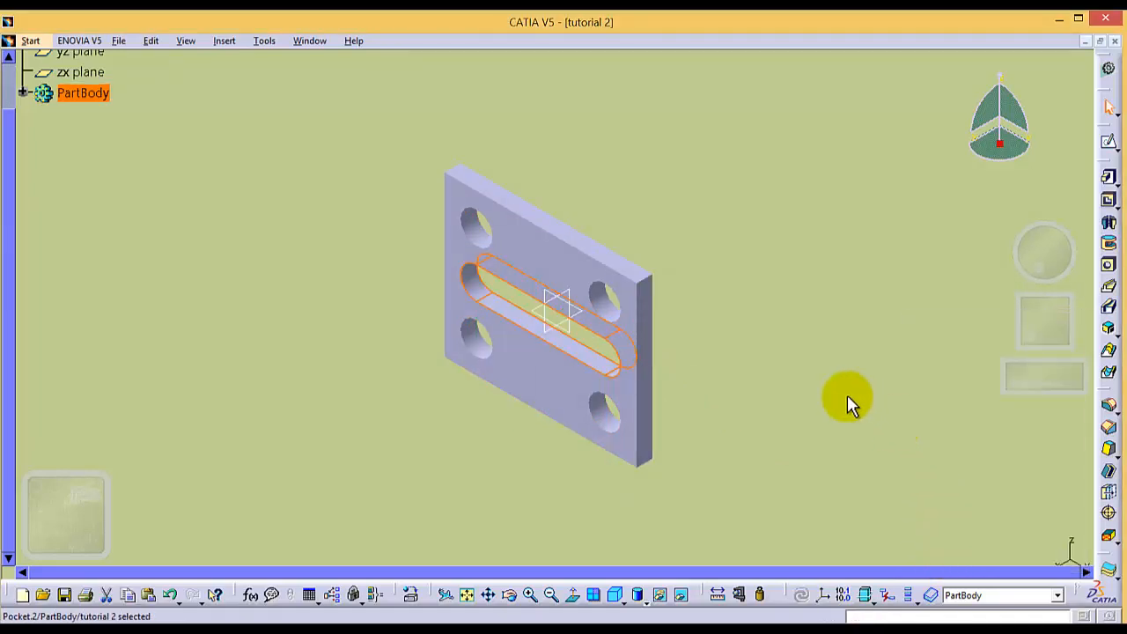